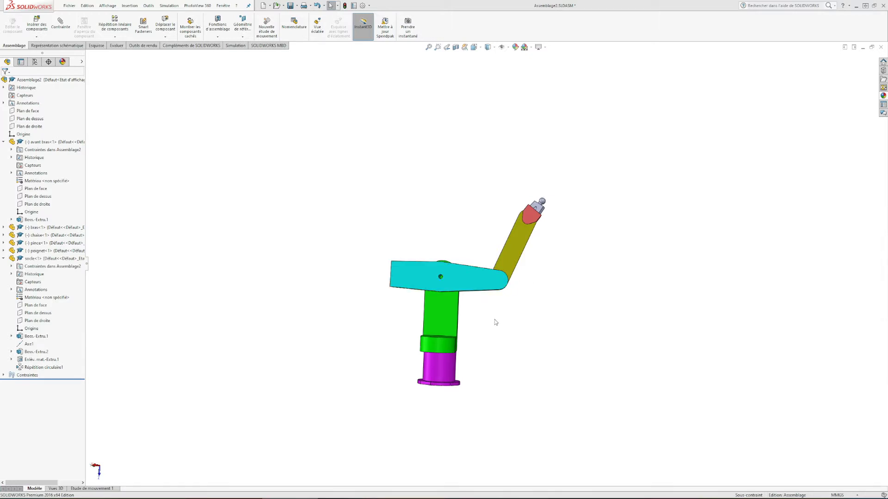
- Examine the robot arm assembly, swinging the wrist at its joint and identifying the socle, chaise and bras parts
middle_drag(495, 322, 522, 345)
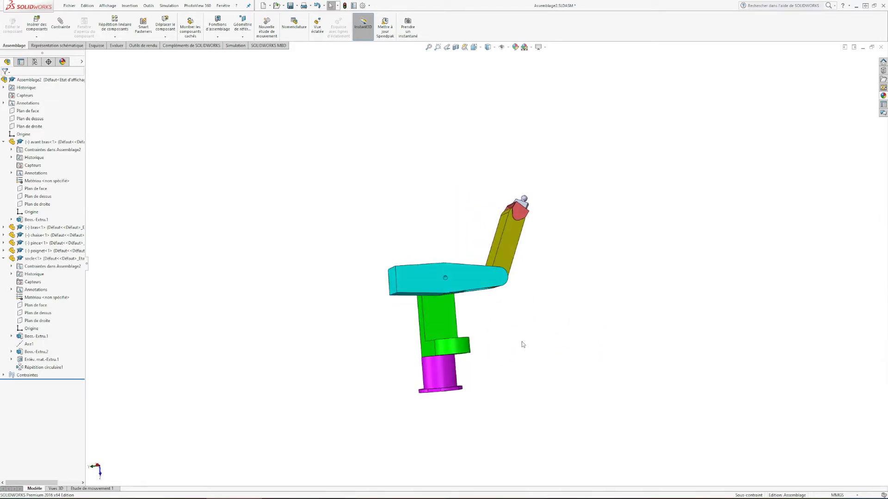
drag(503, 283, 531, 232)
drag(528, 201, 548, 229)
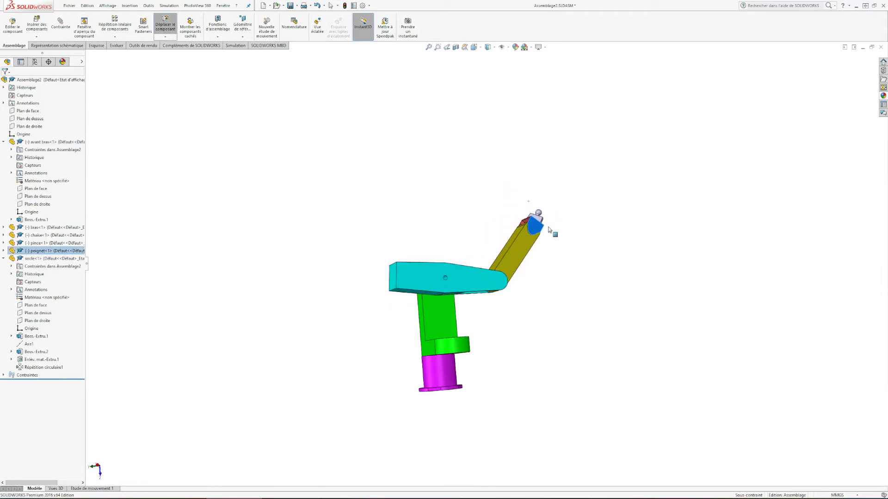
click(523, 329)
middle_drag(500, 328, 510, 354)
scroll(479, 351, down, 2)
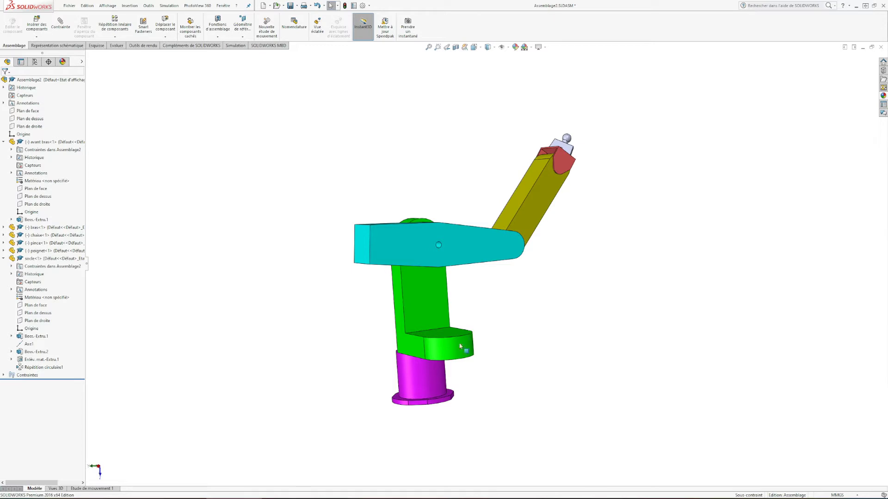
click(420, 383)
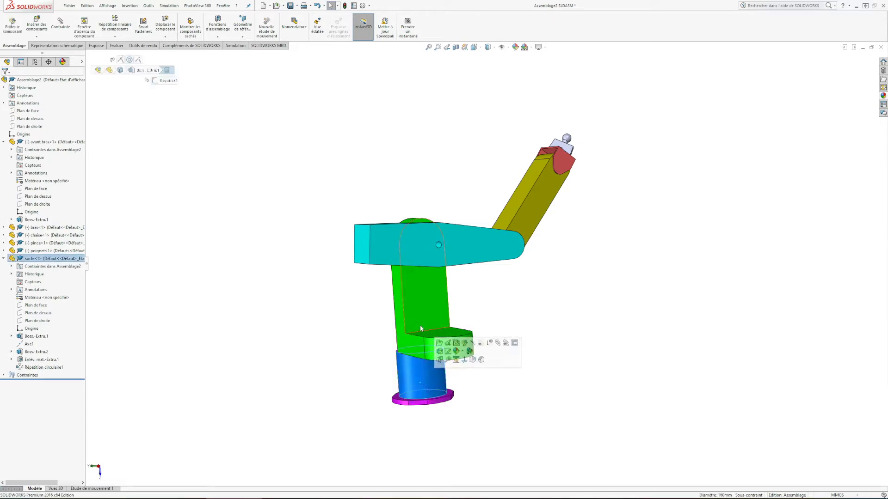
click(419, 312)
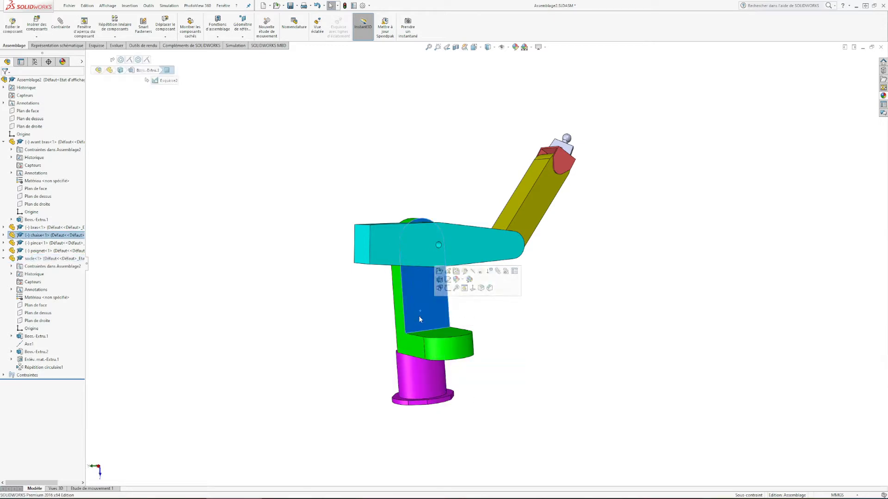
click(414, 236)
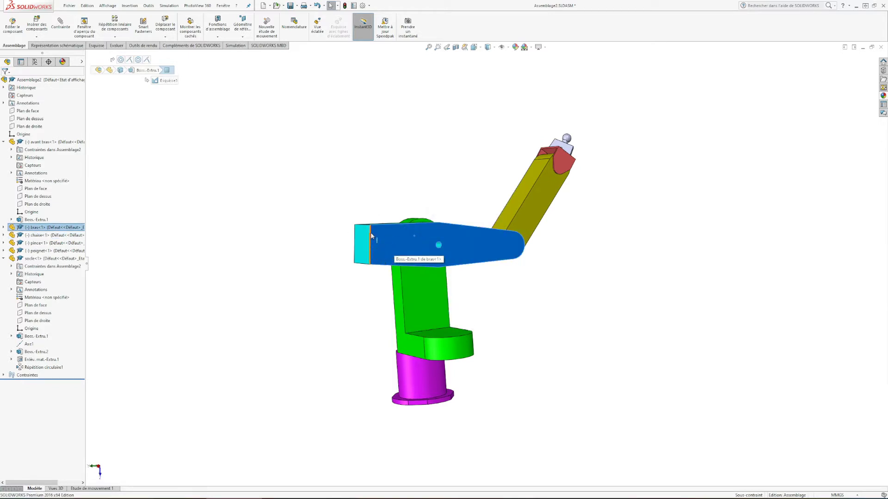
click(340, 258)
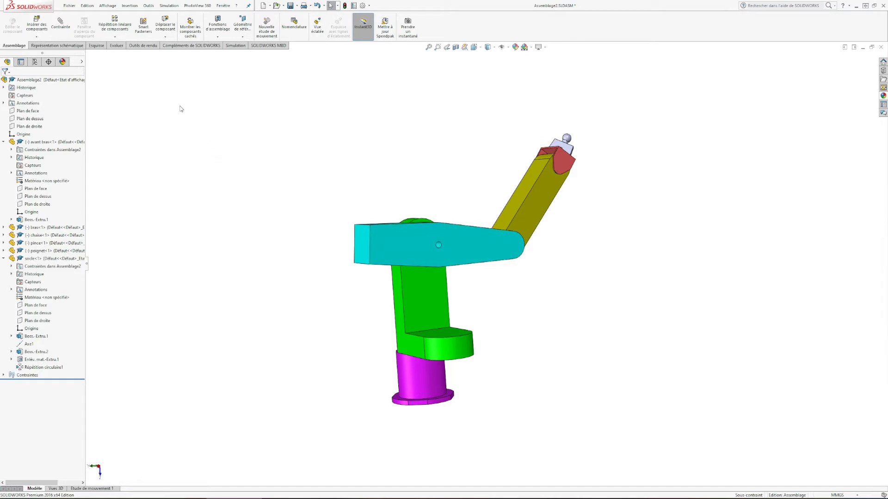
- Create a new part document and open a sketch on the Plan de face
click(69, 6)
click(81, 17)
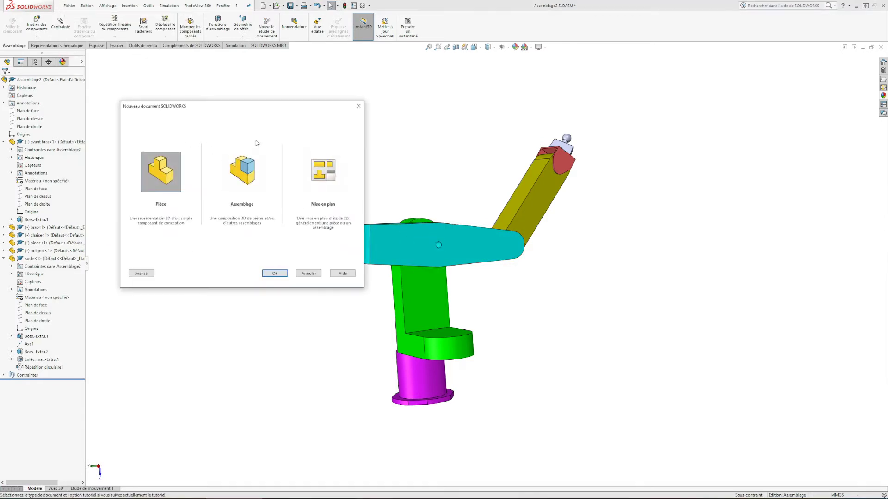
click(276, 270)
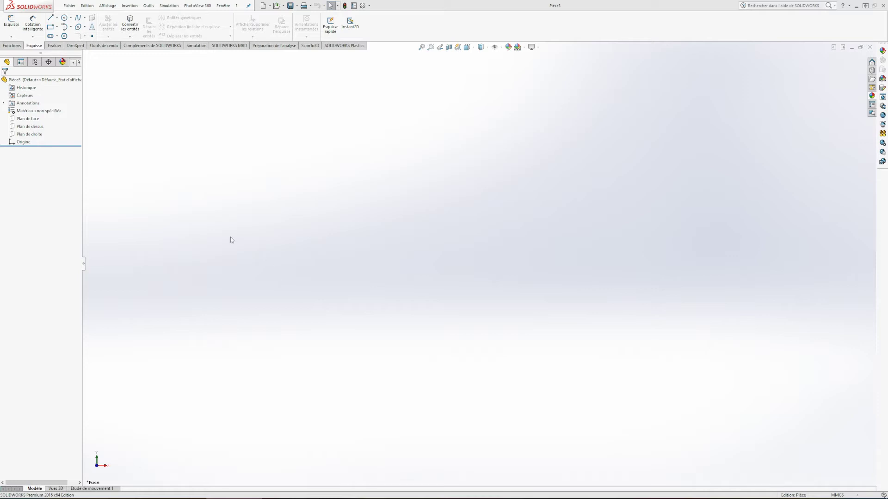
click(11, 26)
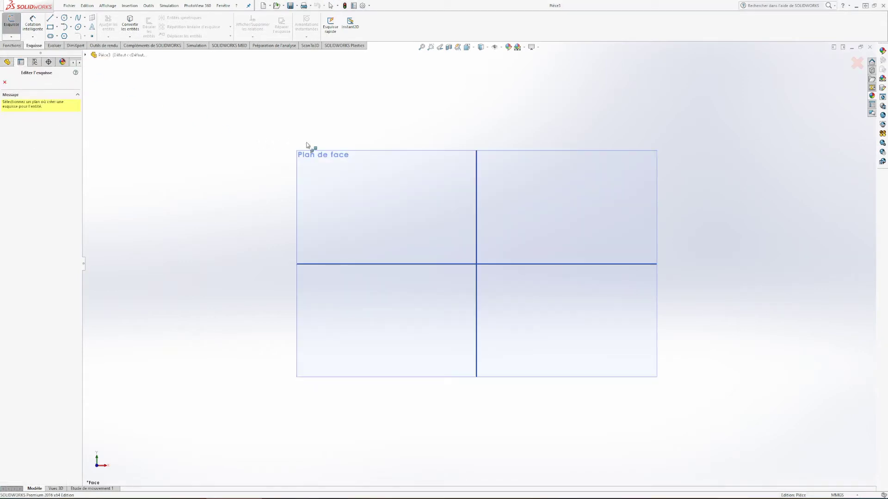
click(342, 177)
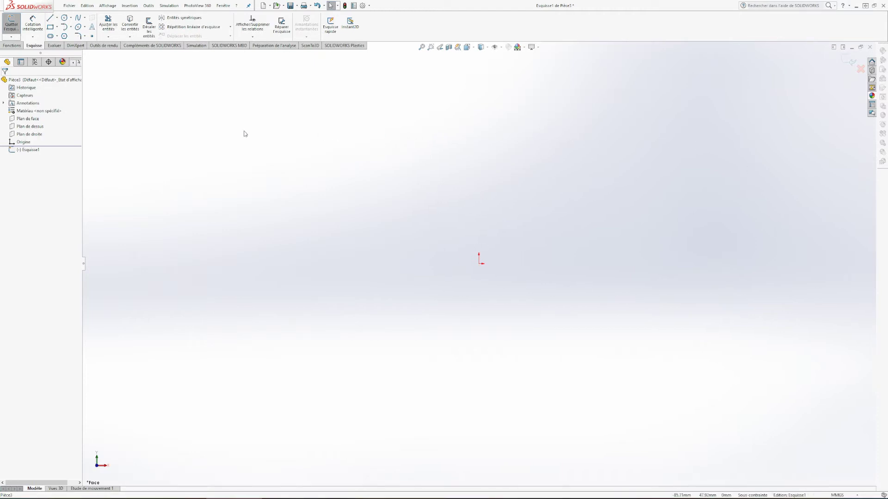
- Sketch a vertical line about 19 mm up from the origin, continued by a slightly rising line and a slightly falling line about 53 mm long
click(51, 18)
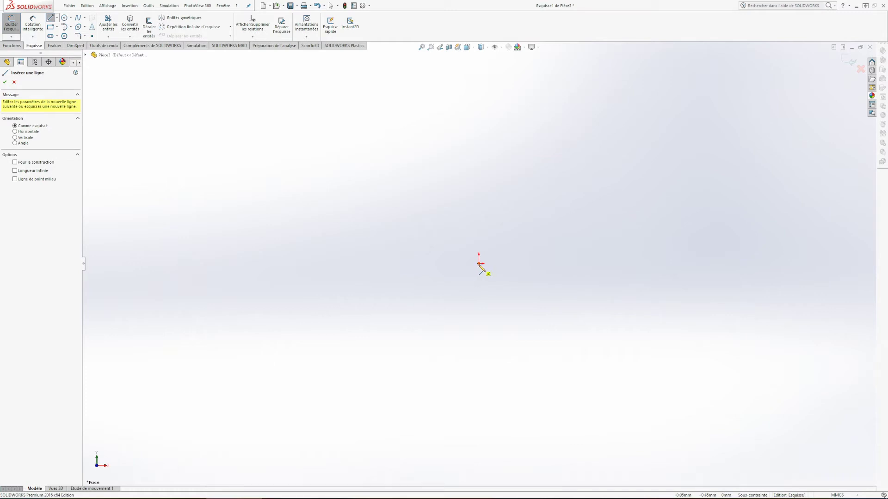
click(479, 264)
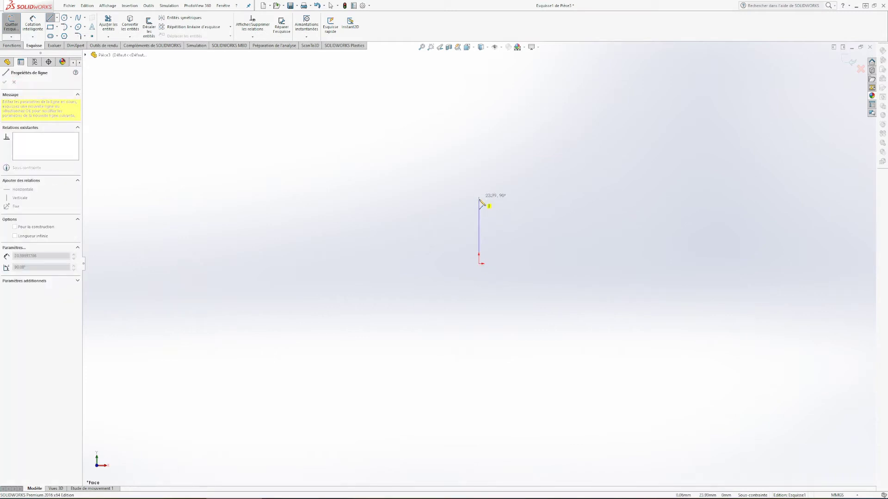
click(479, 210)
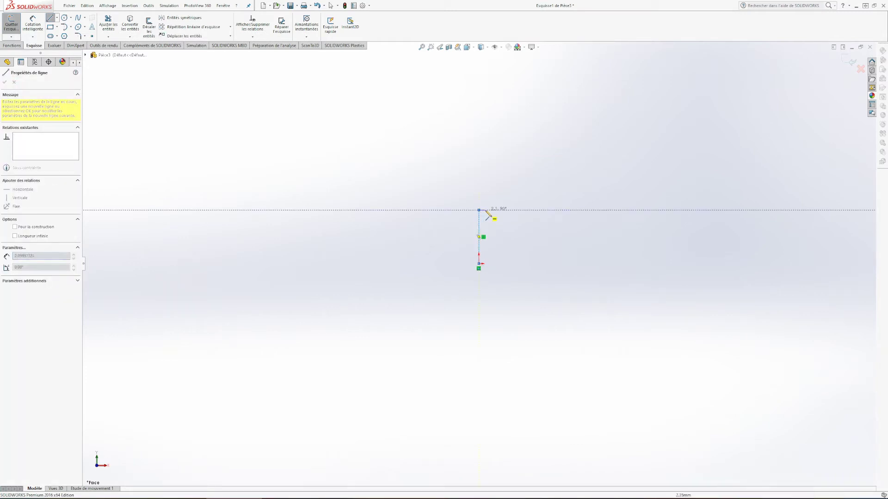
double_click(583, 203)
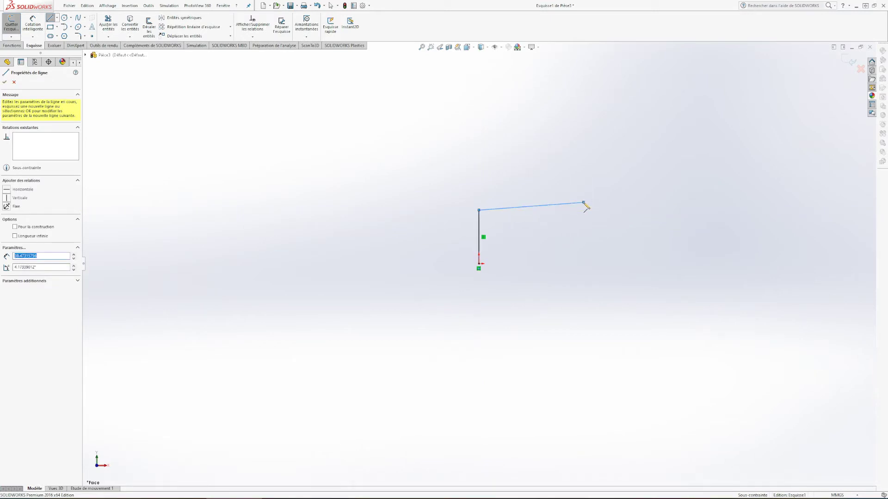
click(584, 203)
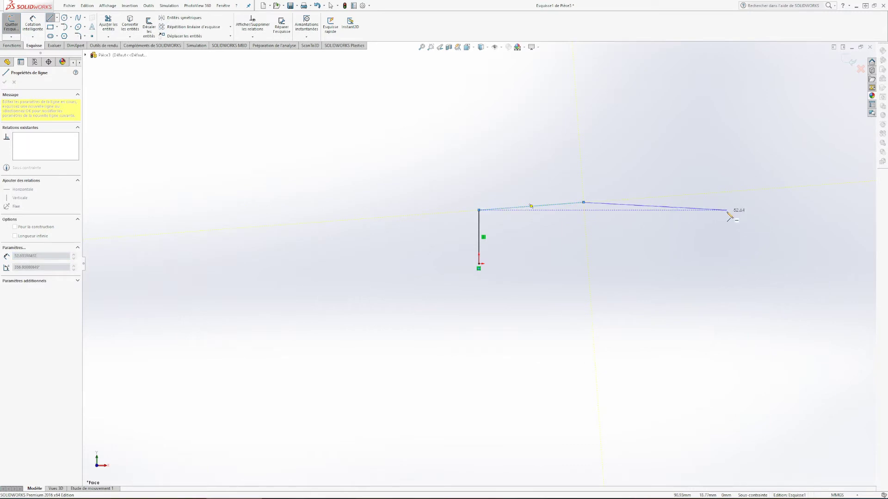
scroll(725, 211, down, 3)
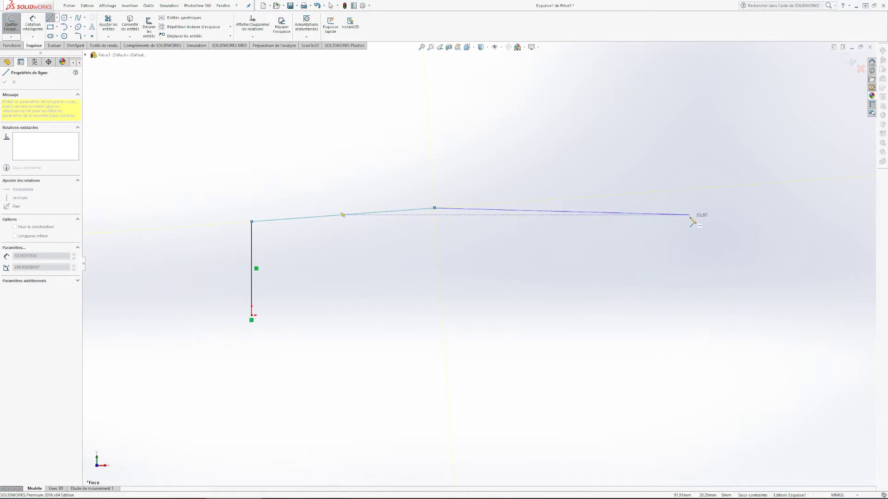
click(690, 215)
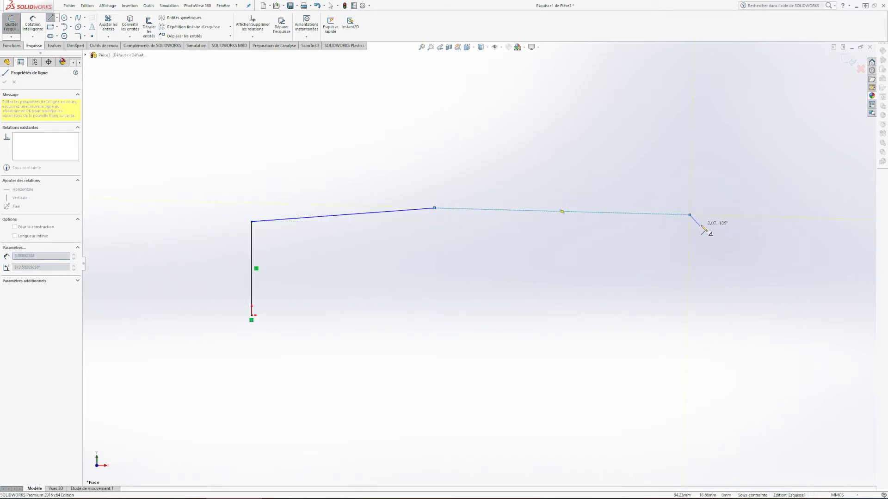
key(Escape)
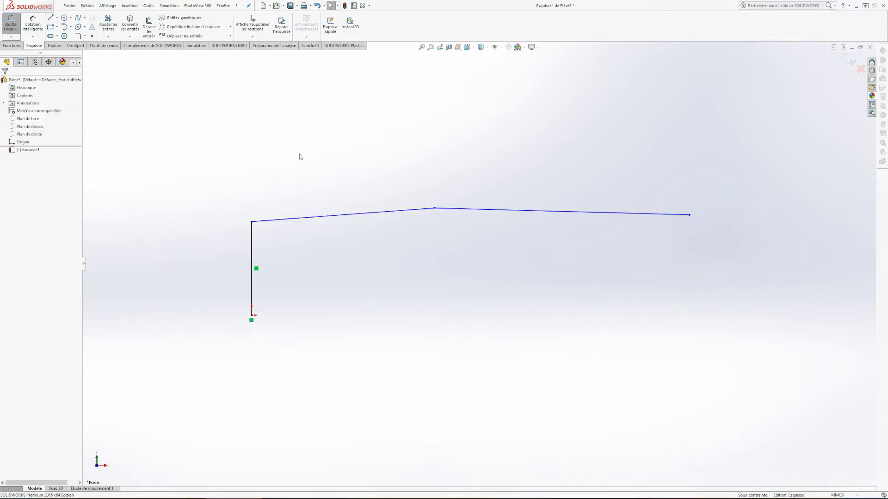
- Sketch the lower outline from the origin as a slightly falling line and a slightly rising line ending directly below the upper outline's end
click(51, 18)
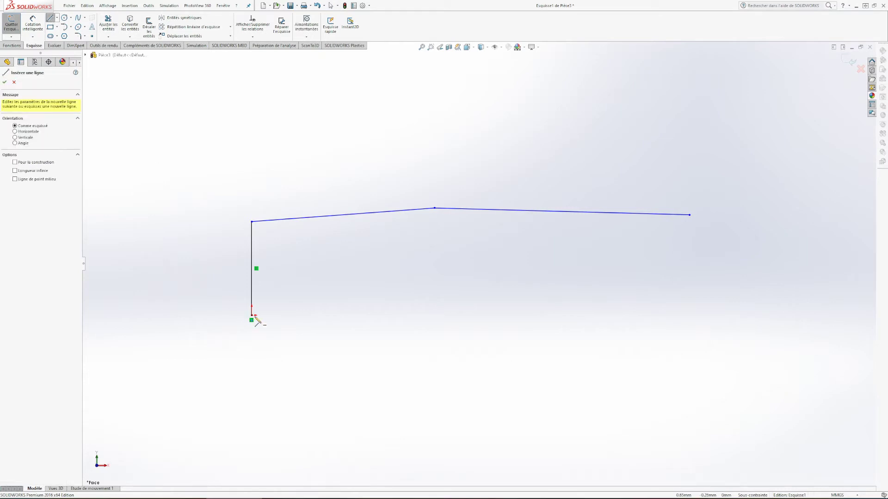
click(251, 315)
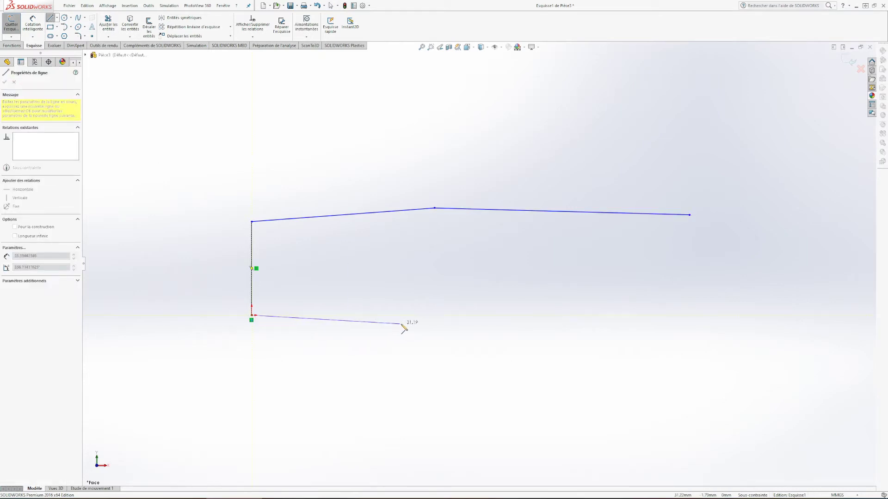
click(432, 323)
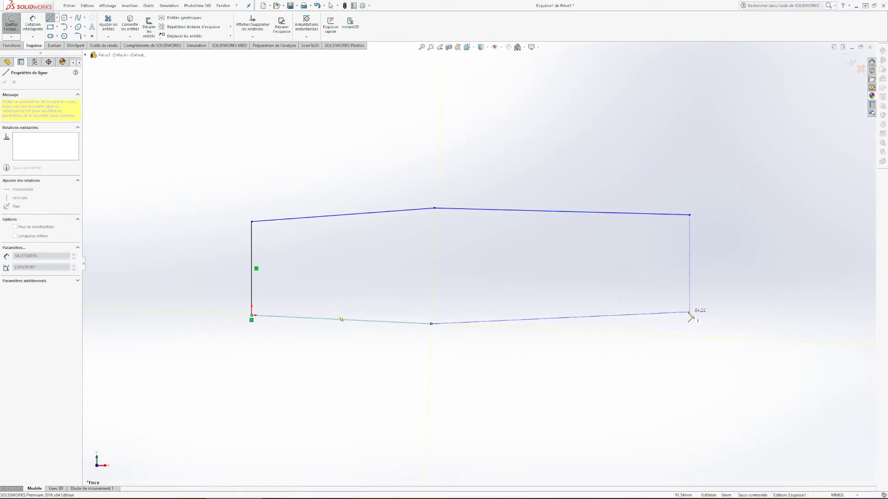
click(689, 315)
key(Escape)
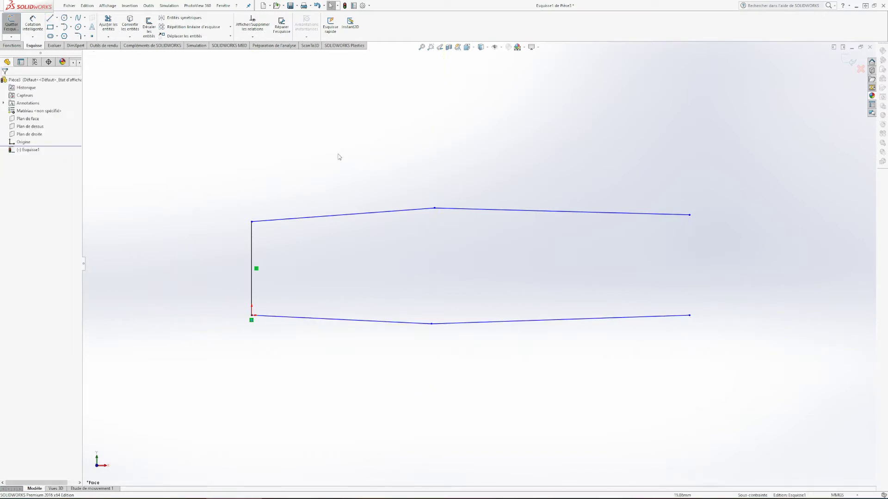
- Close the profile's open end with a tangent arc joining the upper and lower outlines
click(71, 27)
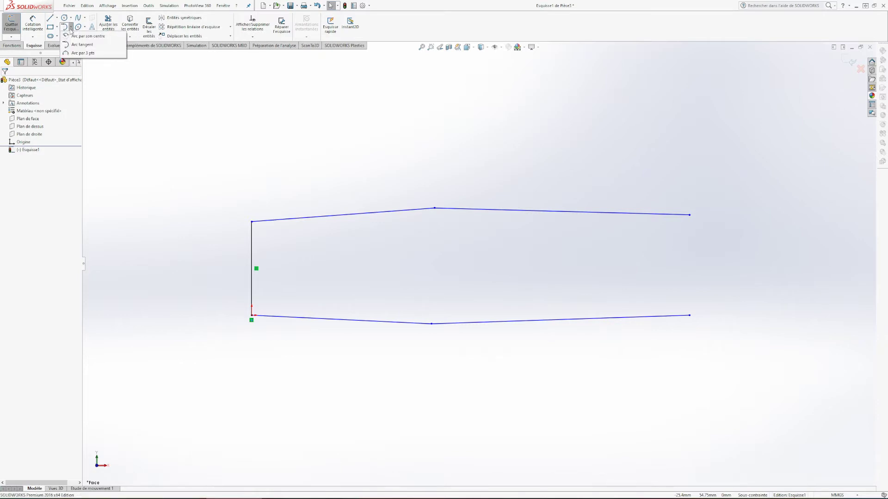
click(65, 45)
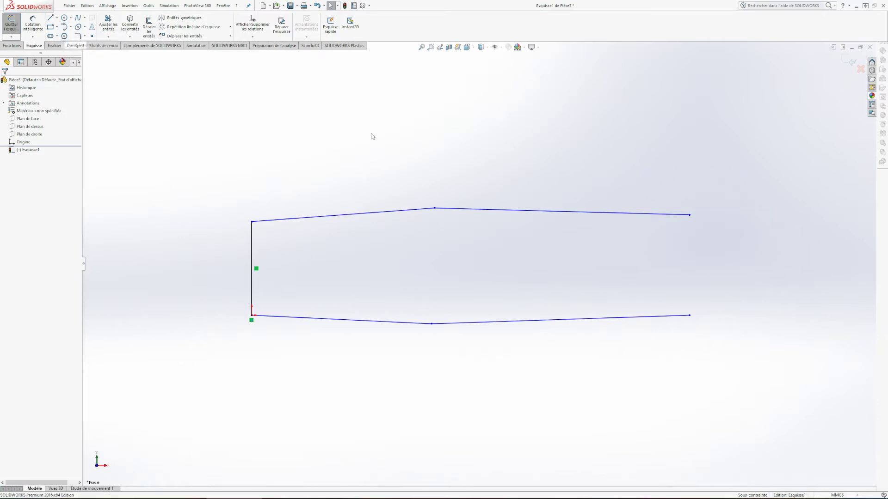
click(690, 215)
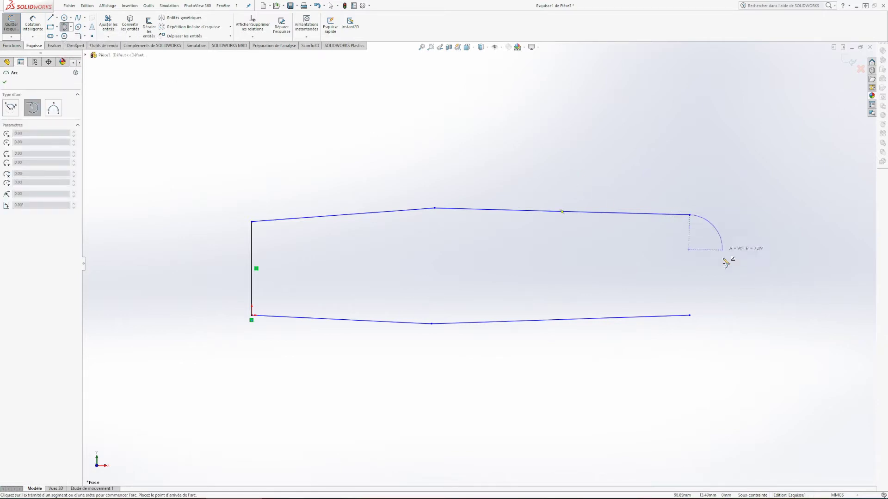
click(689, 315)
key(Escape)
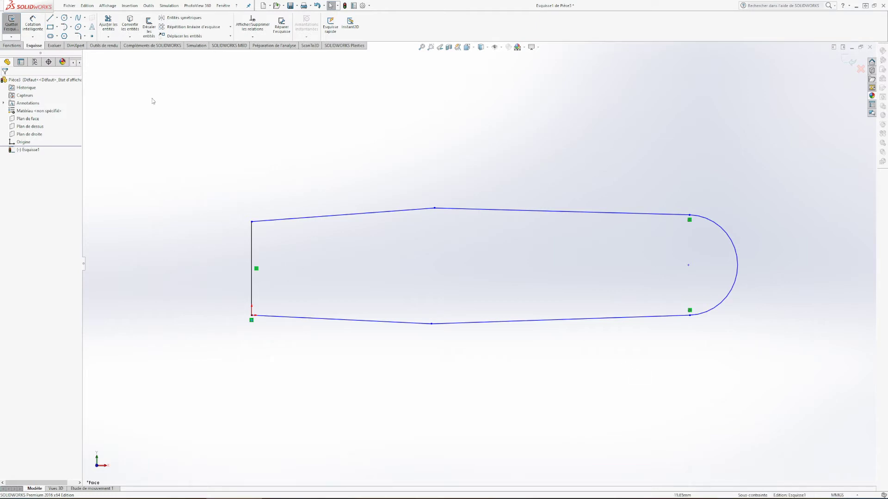
- Dimension the vertical line at the profile's straight end to 120 mm
click(32, 19)
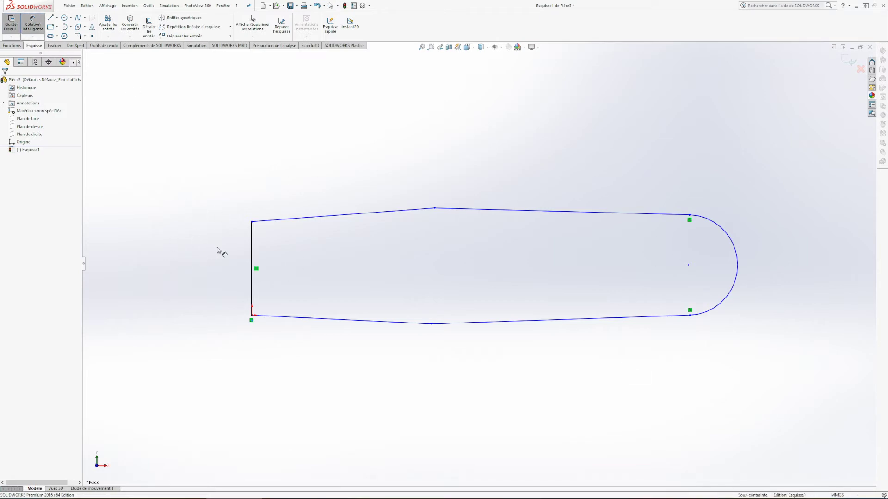
click(253, 250)
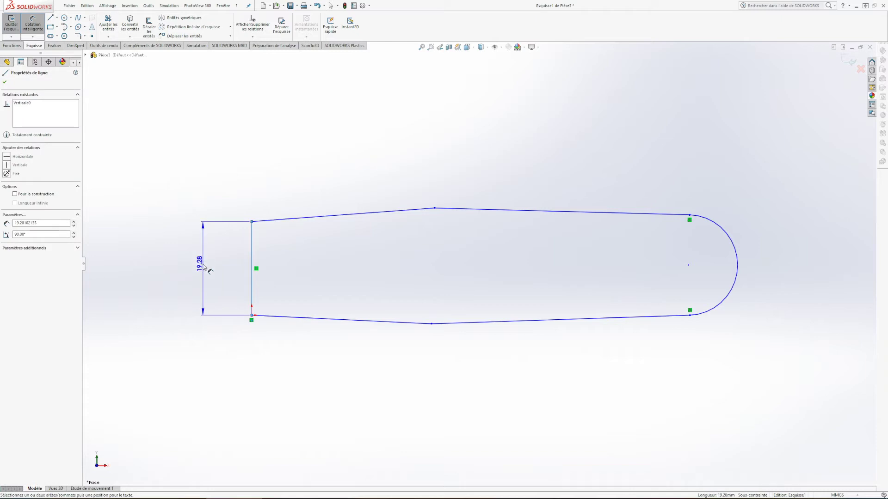
click(208, 269)
text(120)
key(Return)
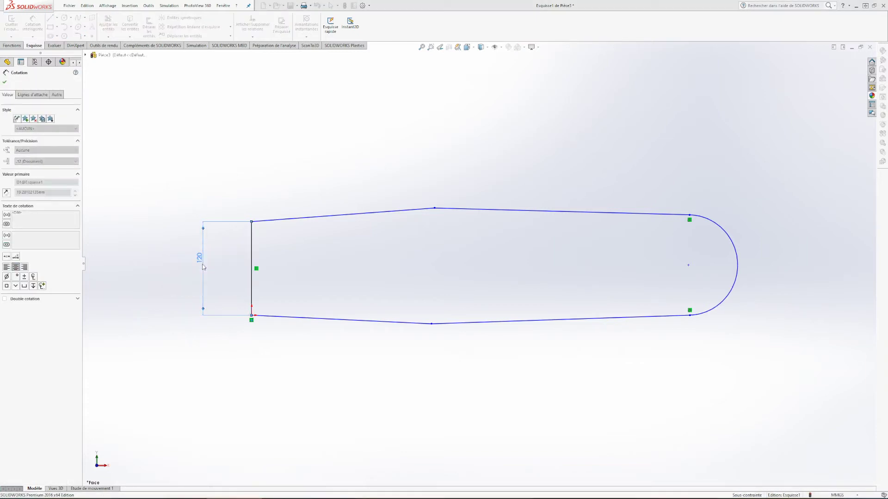
- Dimension the vertical offset between the upper middle vertex and the vertical line's upper end to 10 mm
click(435, 208)
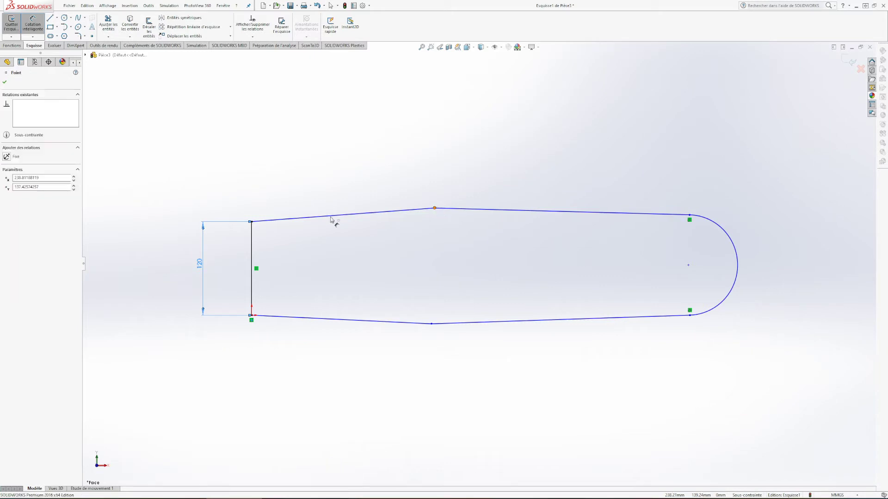
click(252, 222)
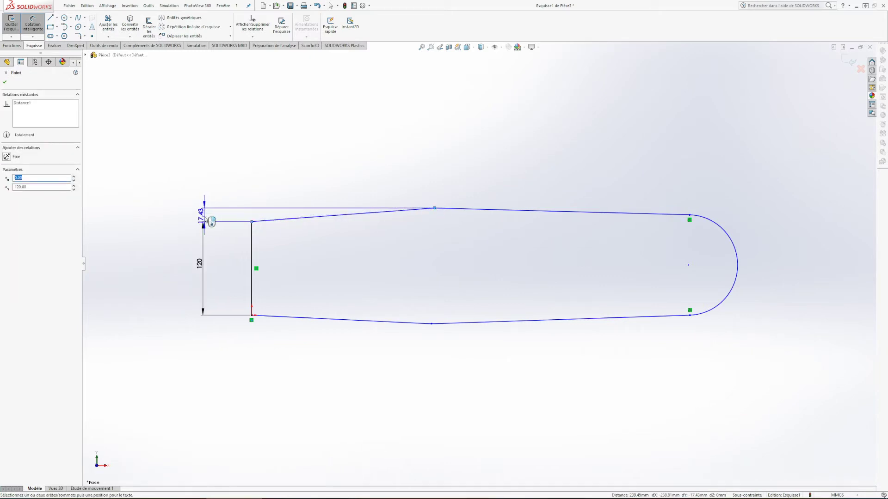
click(185, 217)
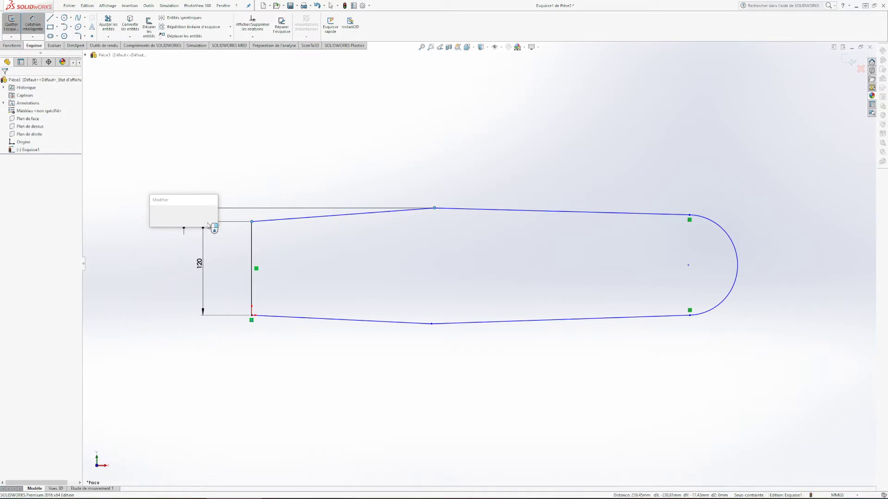
text(10)
key(Return)
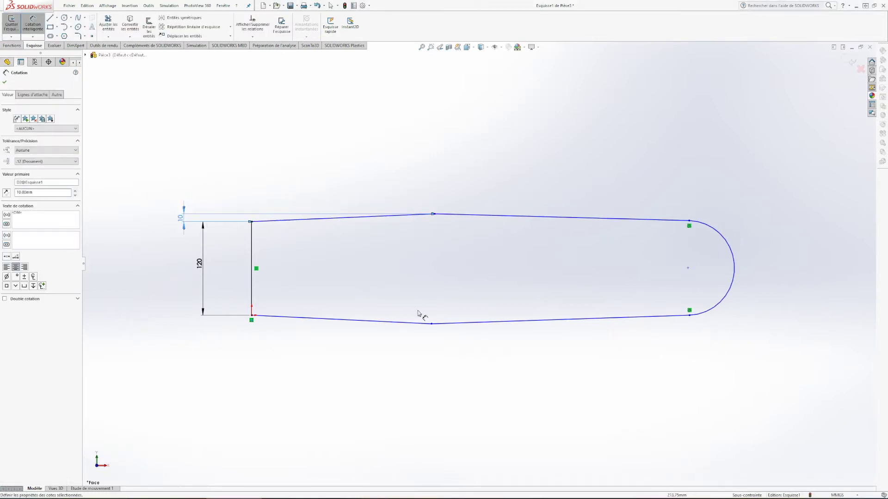
- Dimension the vertical offset between the lower middle vertex and the origin to 10 mm
click(431, 324)
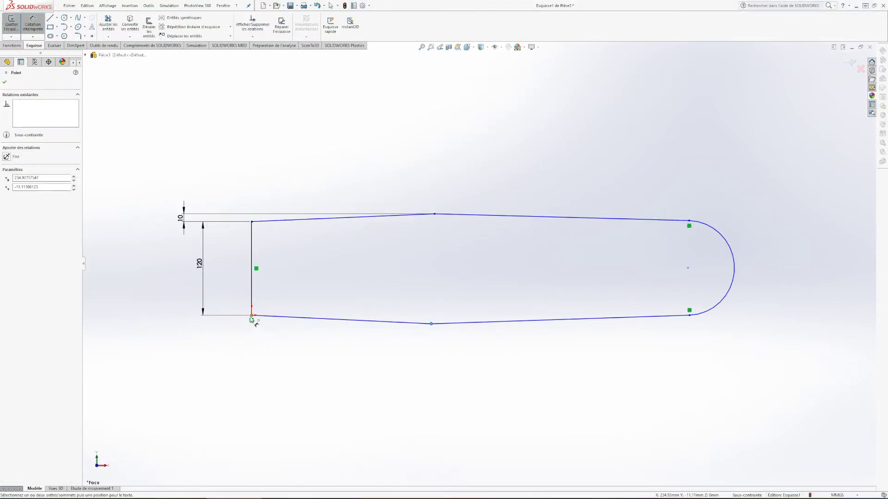
click(252, 316)
click(182, 322)
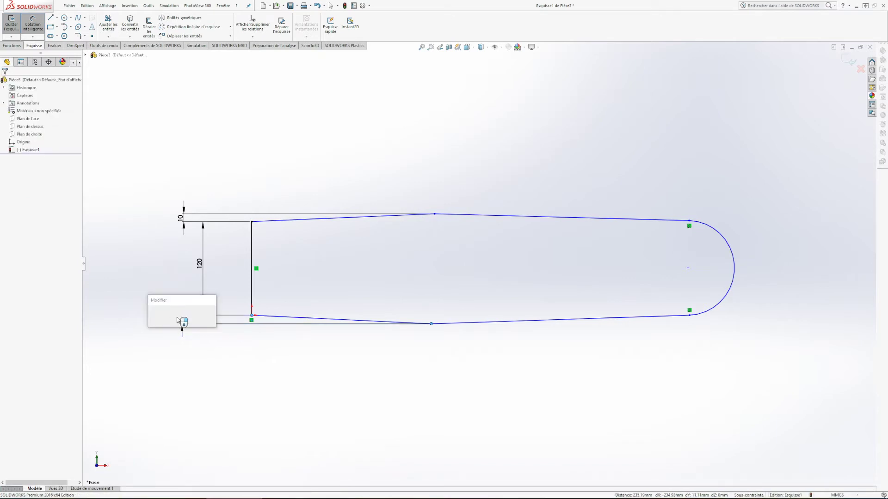
text(10)
key(Return)
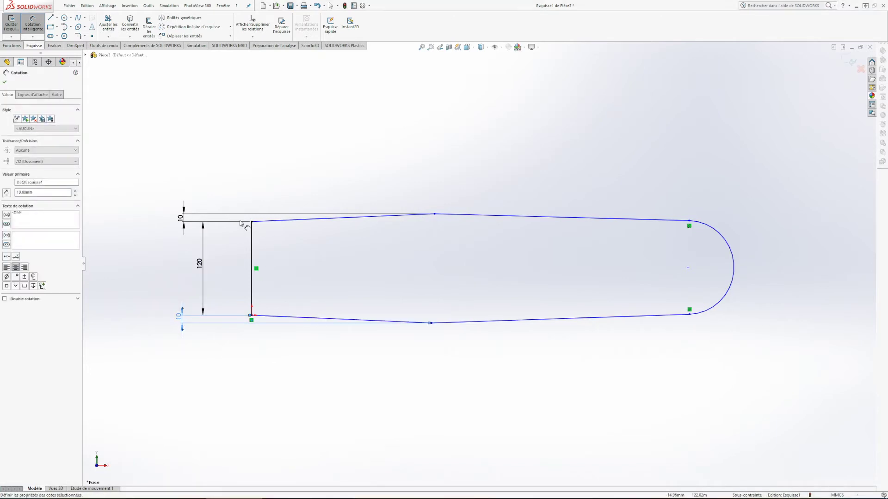
- Dimension the horizontal lengths of the two upper outline lines to 240 mm and 280 mm, starting from the straight end
click(320, 221)
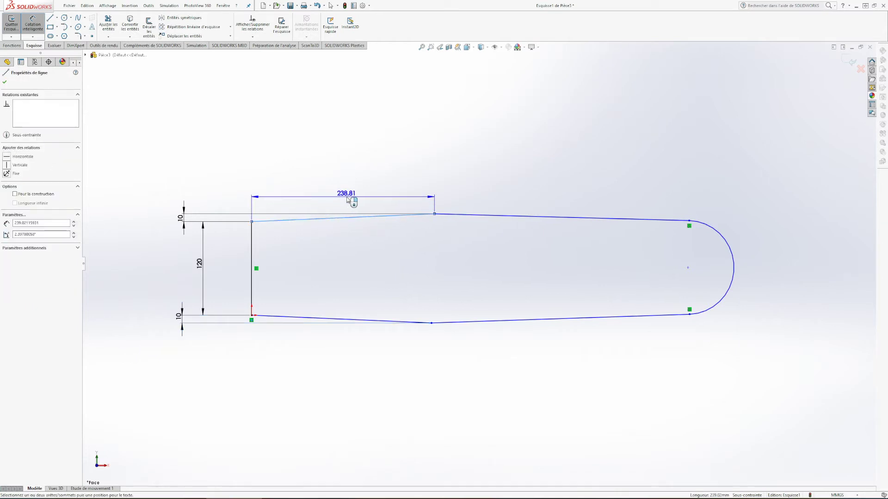
click(347, 198)
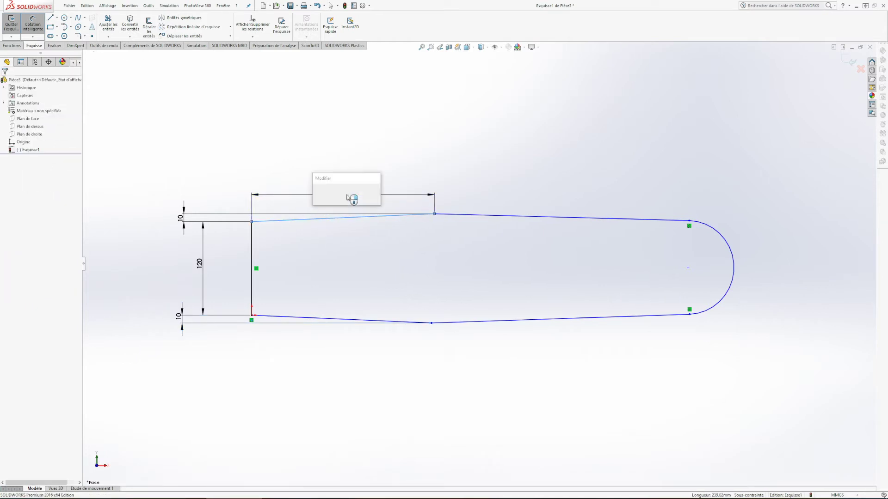
text(240)
key(Return)
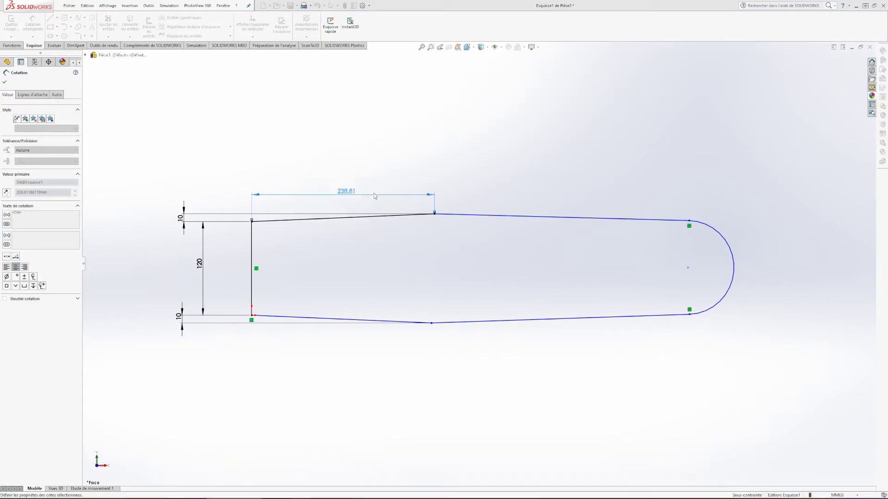
click(474, 217)
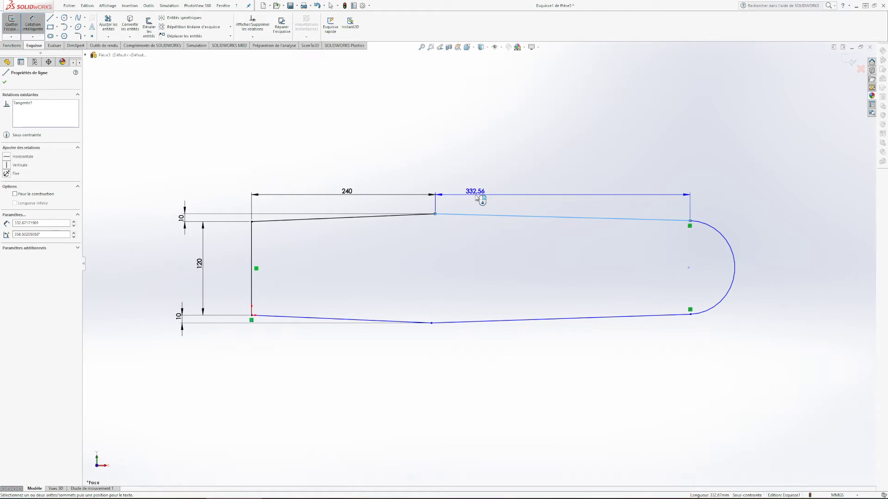
click(476, 197)
text(280)
key(Return)
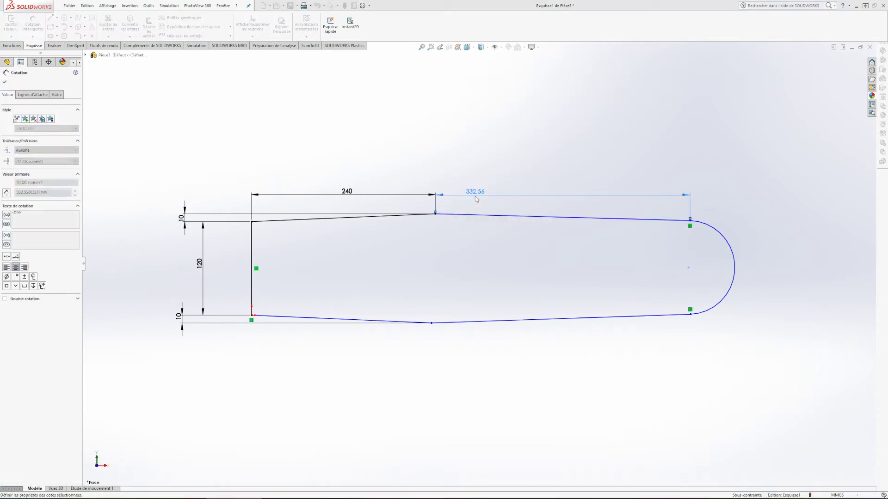
- Dimension the horizontal lengths of the two lower outline lines to 240 mm and 280 mm, starting from the origin
click(307, 330)
click(310, 354)
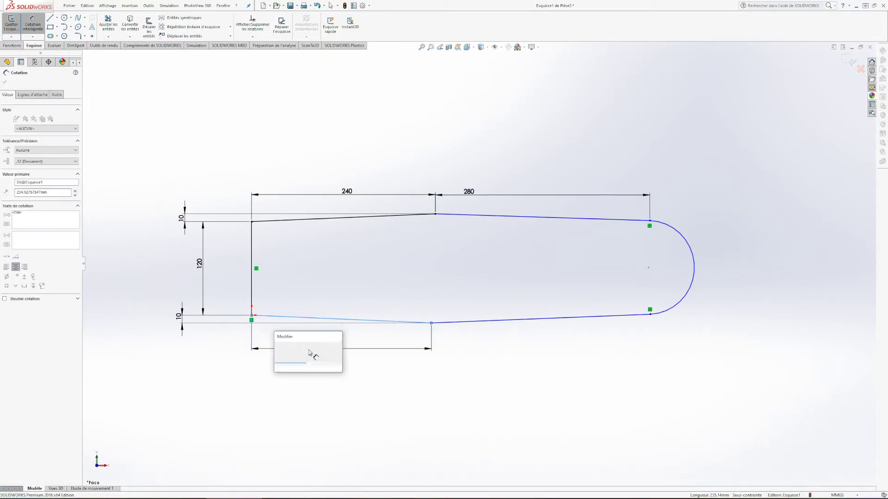
text(240)
key(Return)
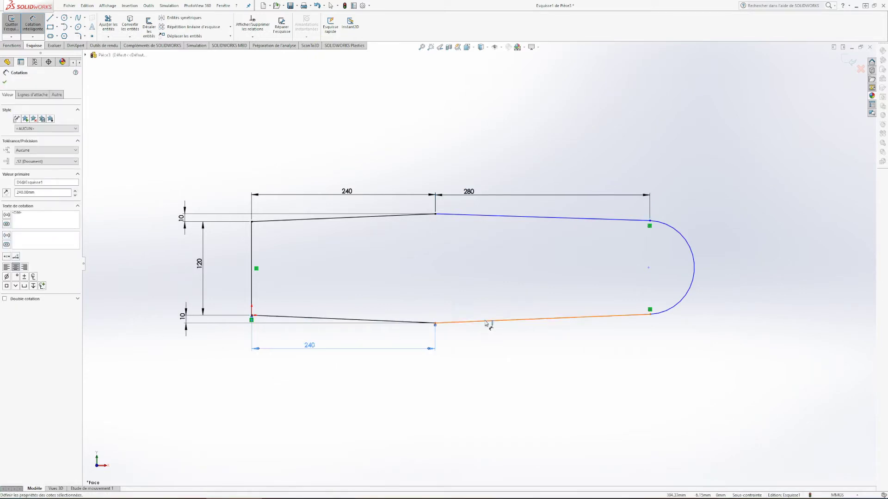
click(485, 320)
click(490, 354)
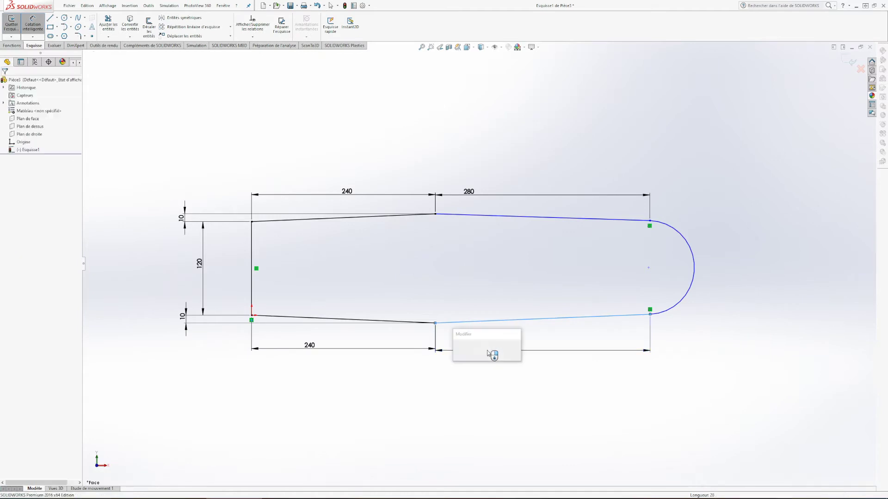
key(Return)
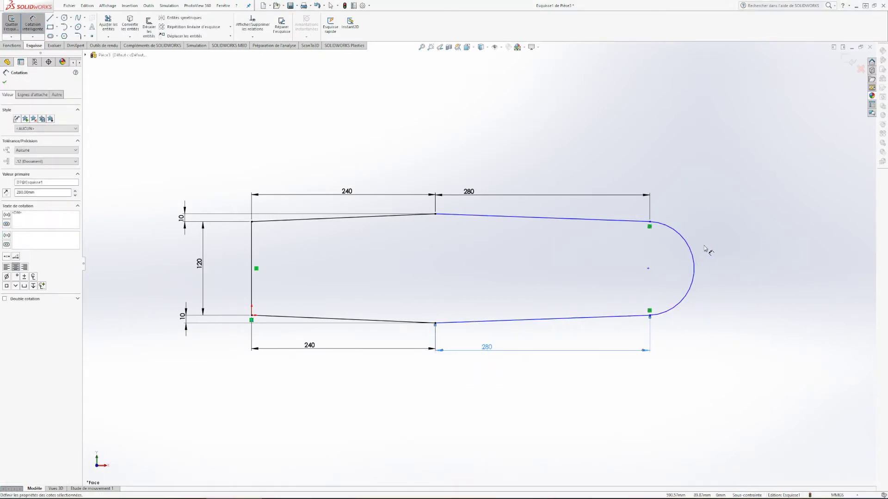
- Dimension the radius of the end arc to 50 mm and leave the dimension command
click(718, 268)
click(773, 311)
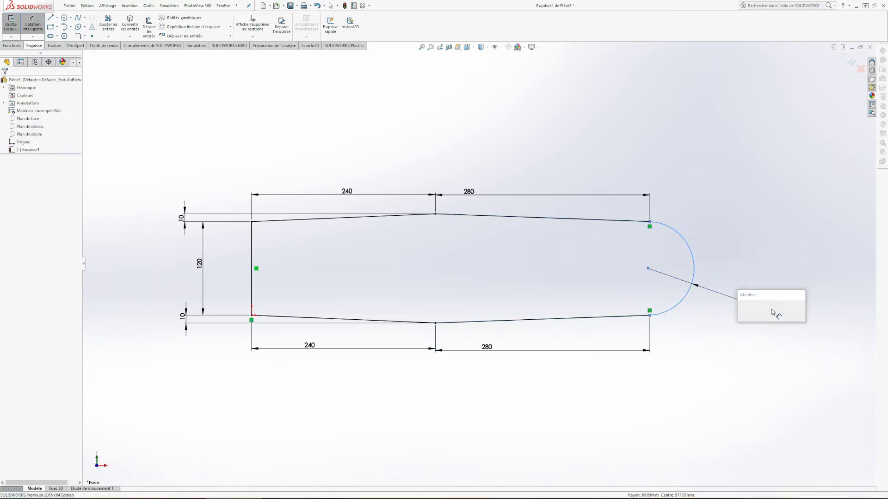
text(50)
key(Return)
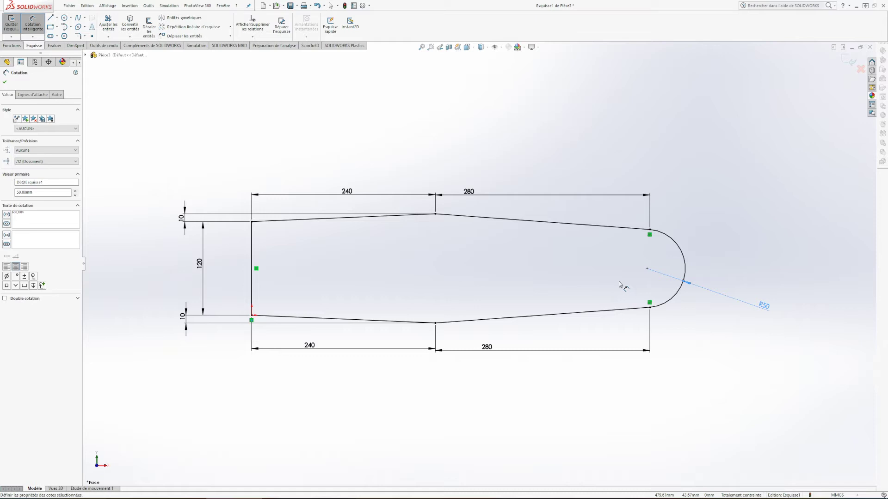
key(Escape)
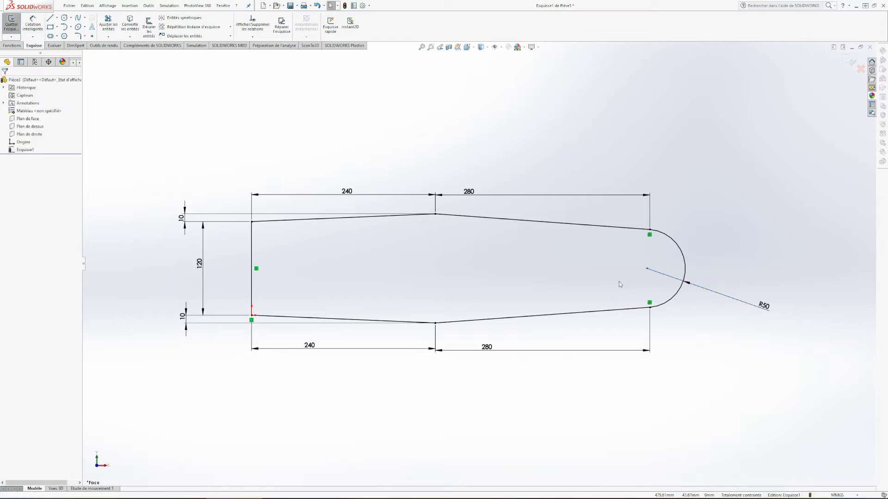
- Exit the profile sketch and extrude it as a boss with a blind depth of 120 mm
click(13, 32)
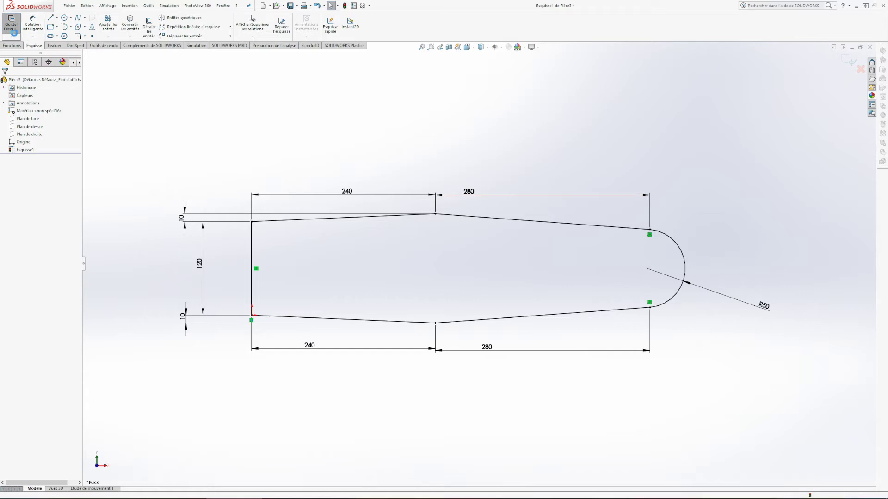
click(17, 46)
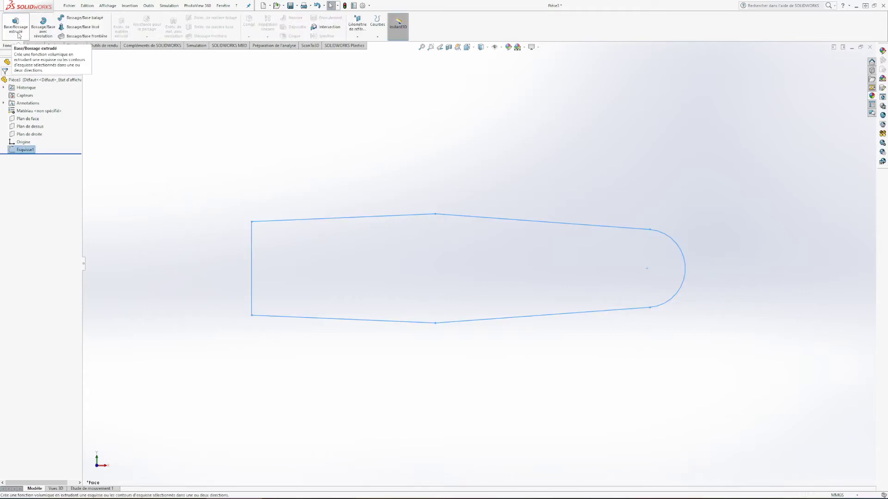
click(18, 34)
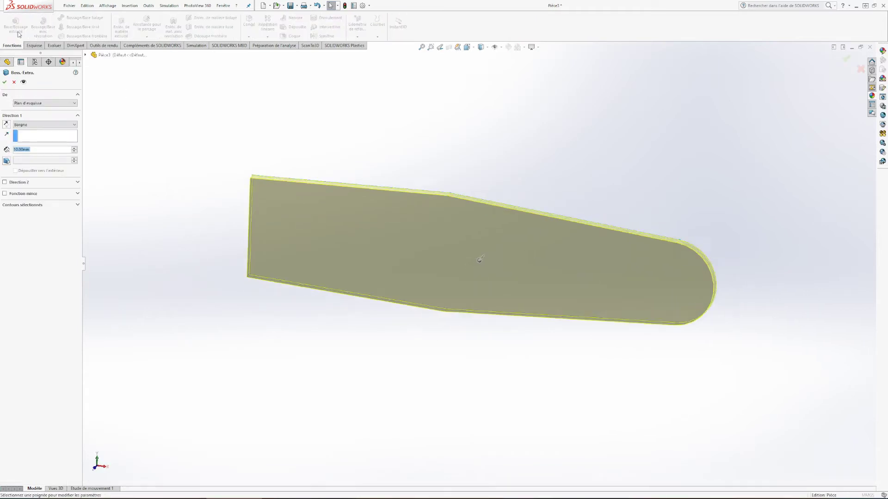
text(120)
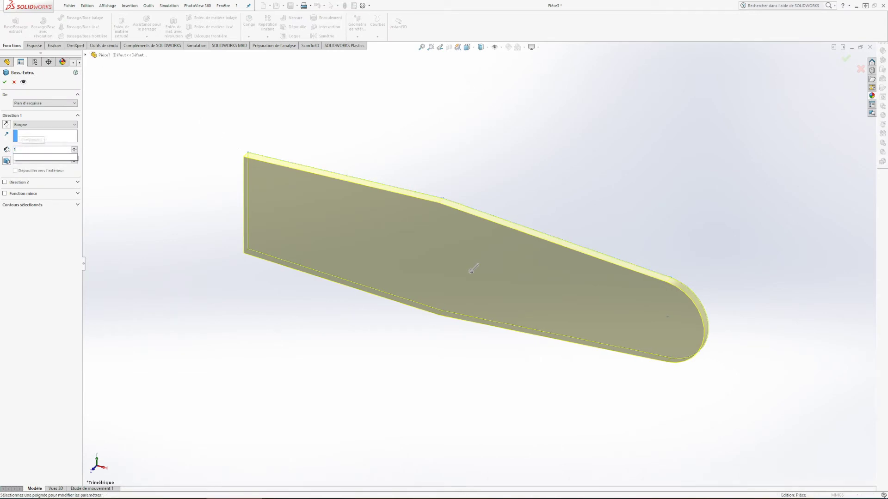
key(Return)
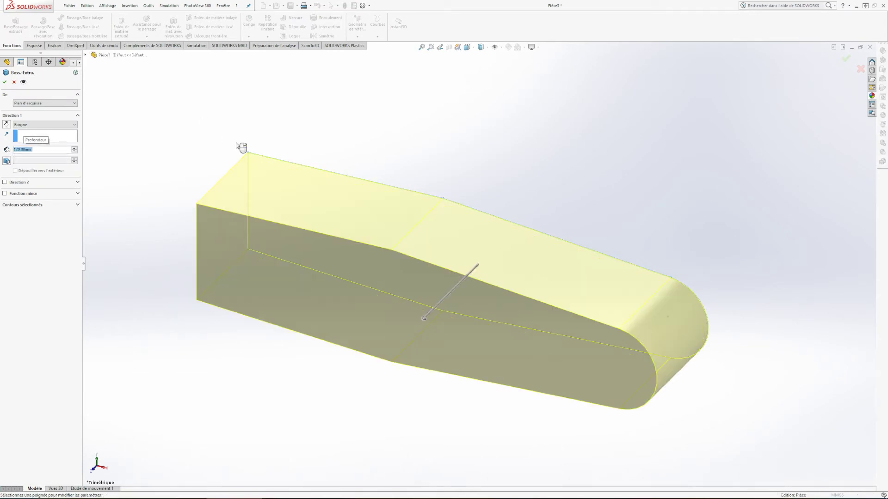
click(4, 82)
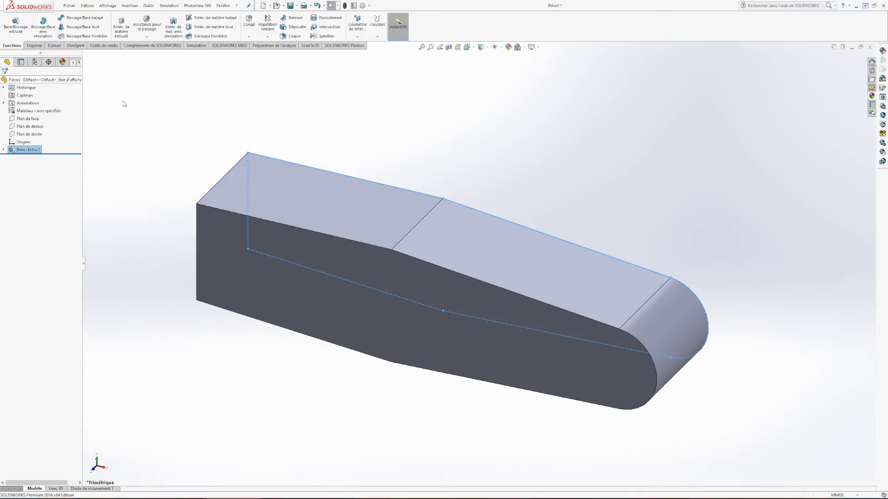
click(436, 125)
middle_drag(435, 125, 458, 203)
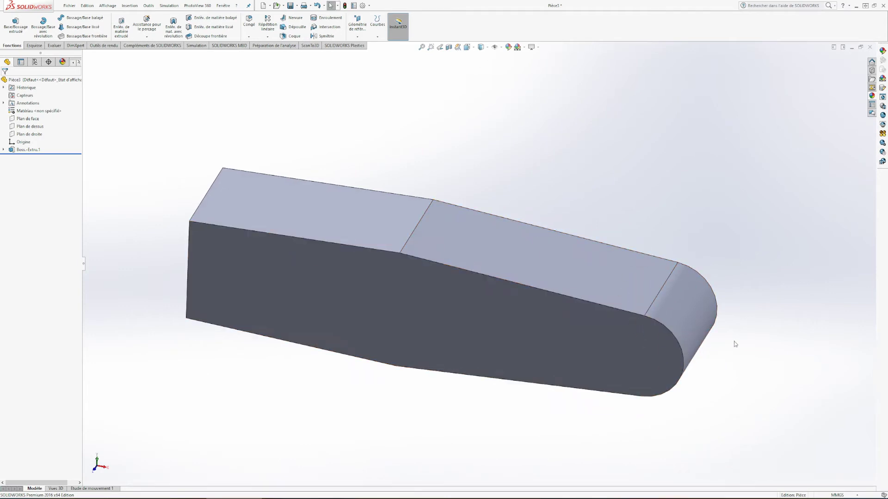
scroll(646, 230, up, 2)
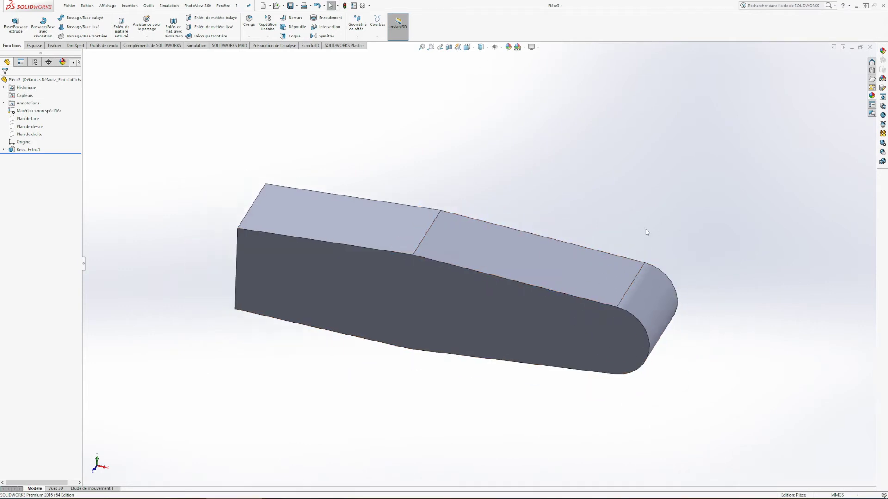
scroll(644, 235, up, 2)
scroll(459, 260, down, 3)
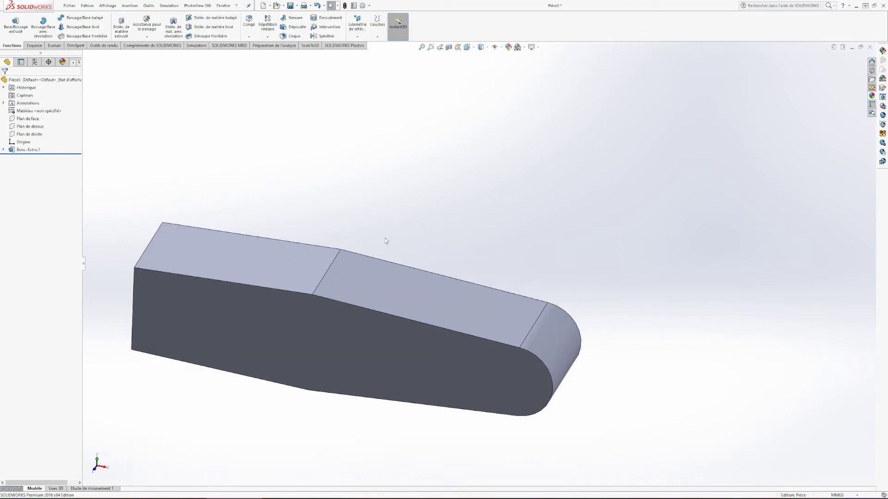
- Start a new sketch on the top plane (Plan de dessus) and view it face-on
click(40, 46)
click(10, 19)
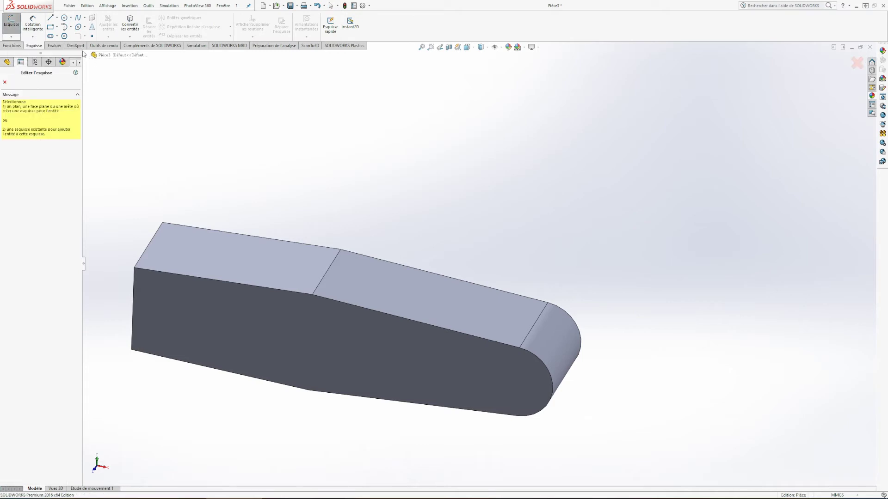
click(85, 55)
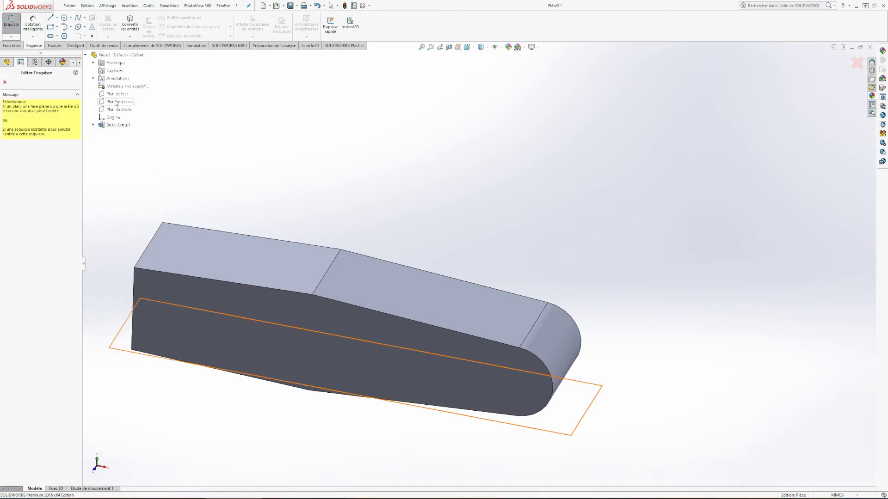
click(115, 101)
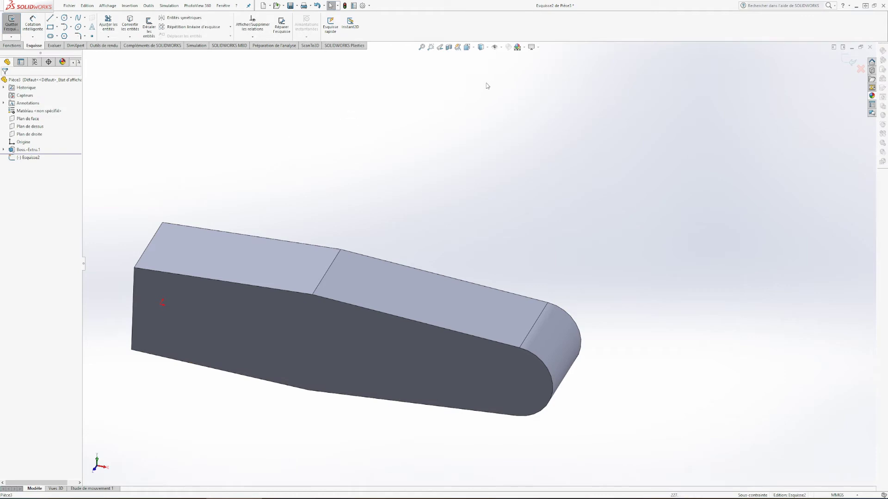
click(473, 49)
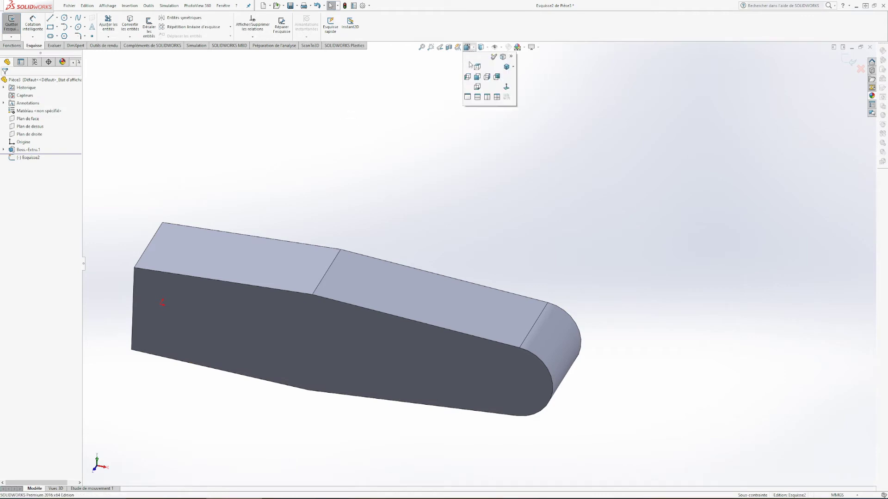
click(505, 91)
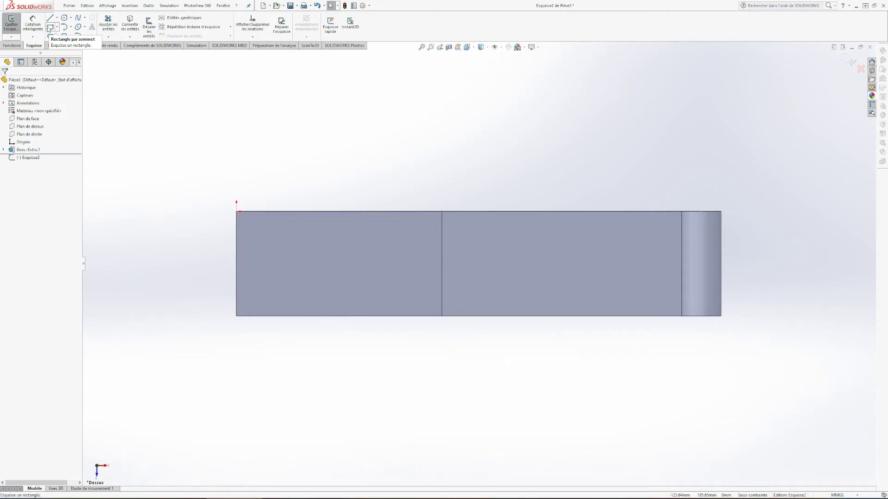
- Sketch a corner rectangle about 133 mm long across the arm's rounded end, extending past the end and staying within the arm's width
click(50, 27)
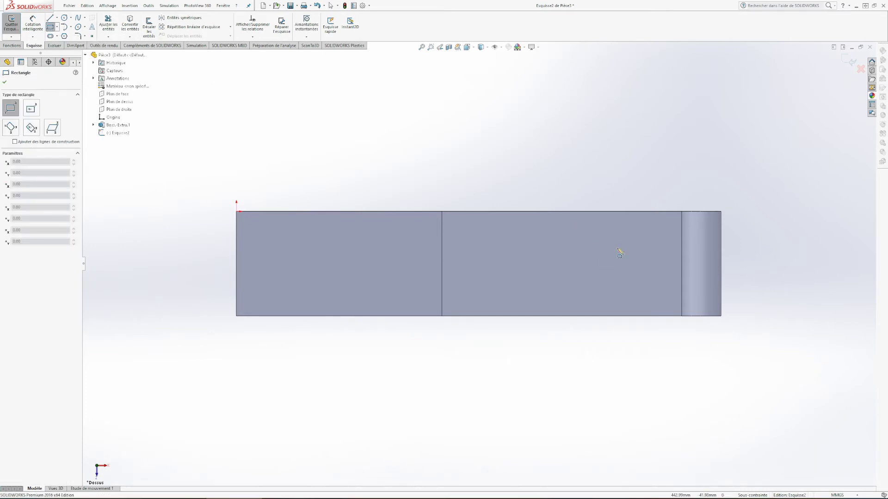
drag(637, 240, 751, 299)
key(Escape)
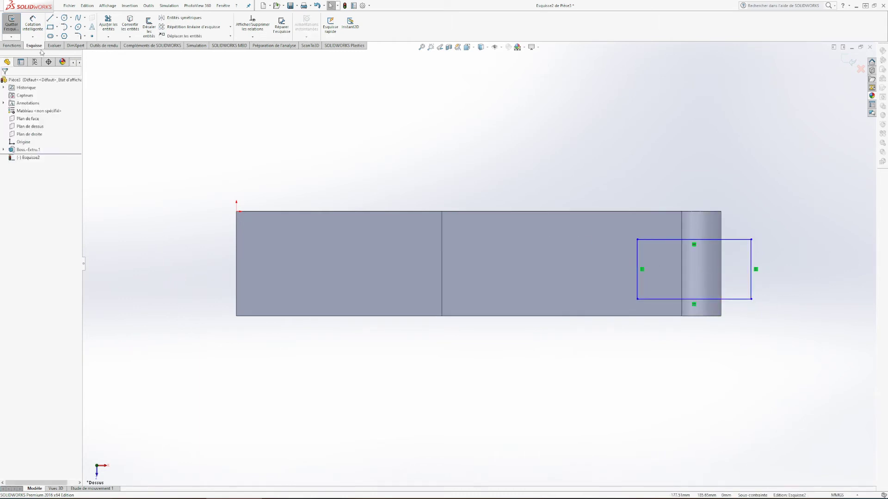
- Dimension the gap between the rectangle's upper line and the body's upper edge to 10 mm
click(33, 26)
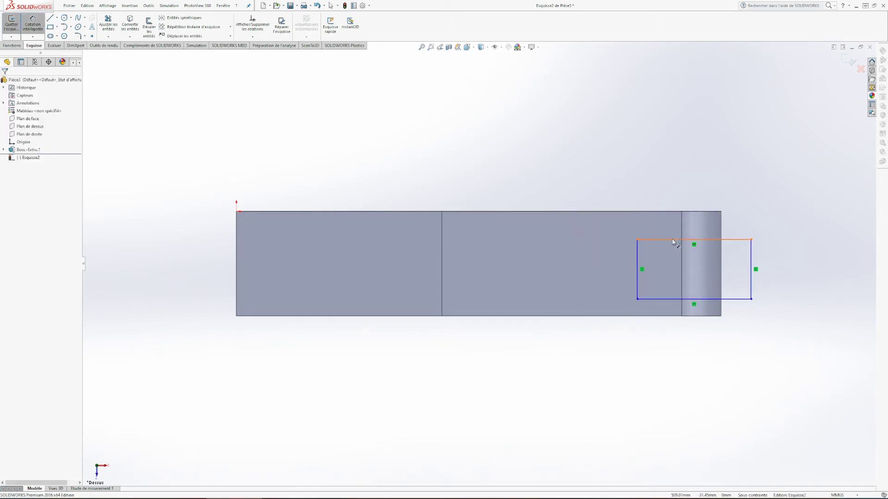
click(672, 239)
click(675, 211)
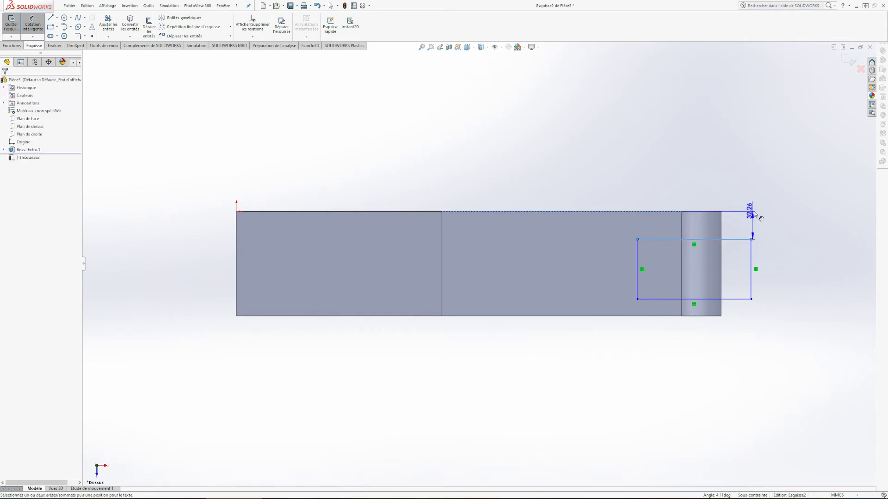
click(773, 215)
text(10)
key(Return)
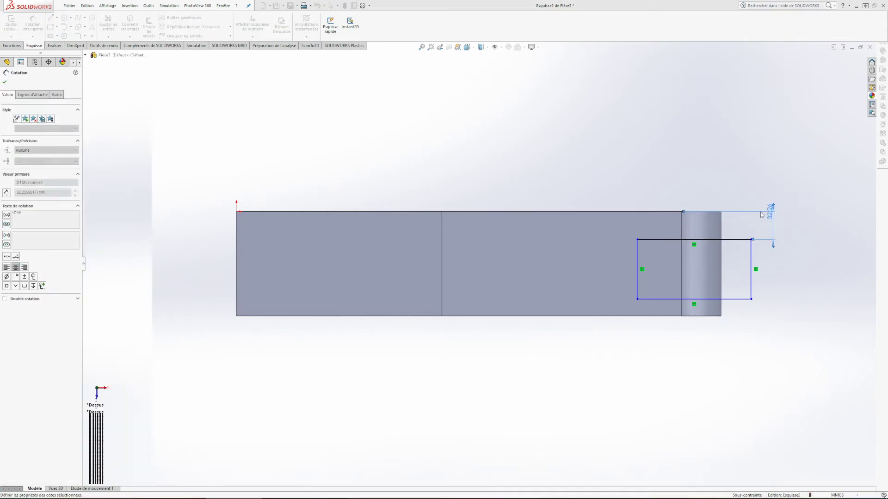
- Dimension the gap between the rectangle's lower line and the body's lower edge to 10 mm
click(728, 280)
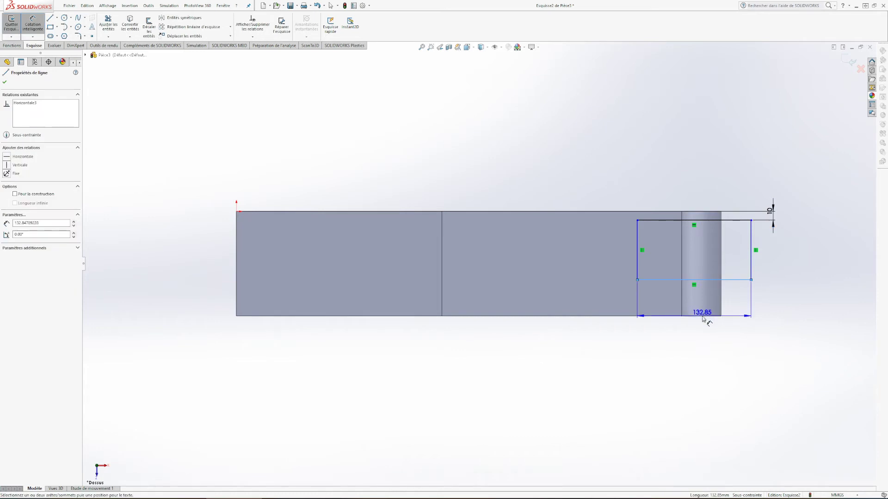
click(702, 317)
click(766, 300)
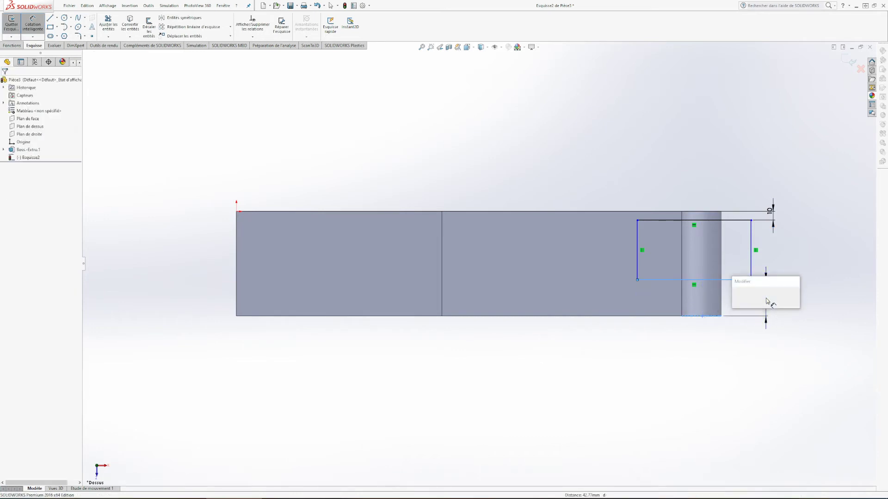
text(10)
key(Return)
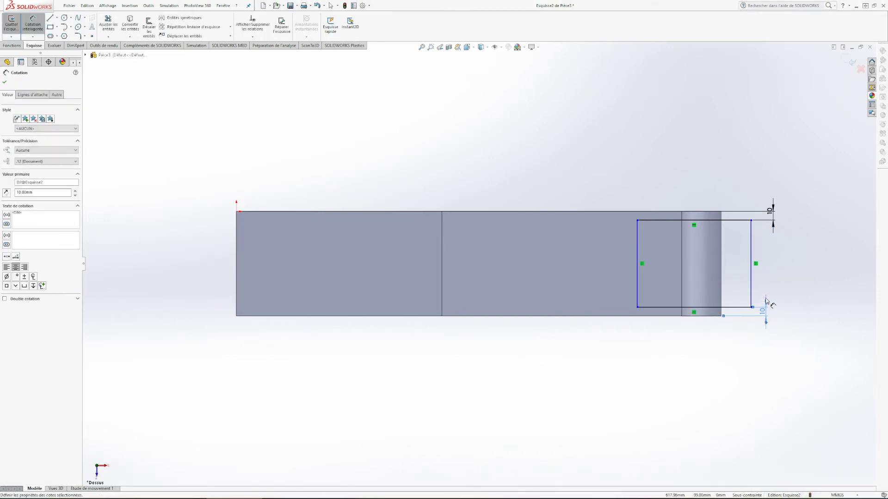
- Dimension the rectangle's inner side 110 mm from the arm's rounded end and stretch its outer side farther past the end
click(723, 289)
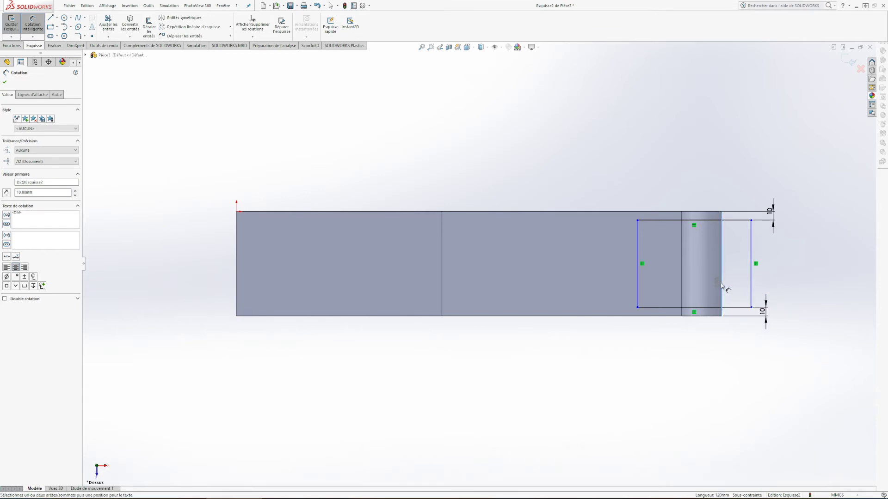
click(638, 283)
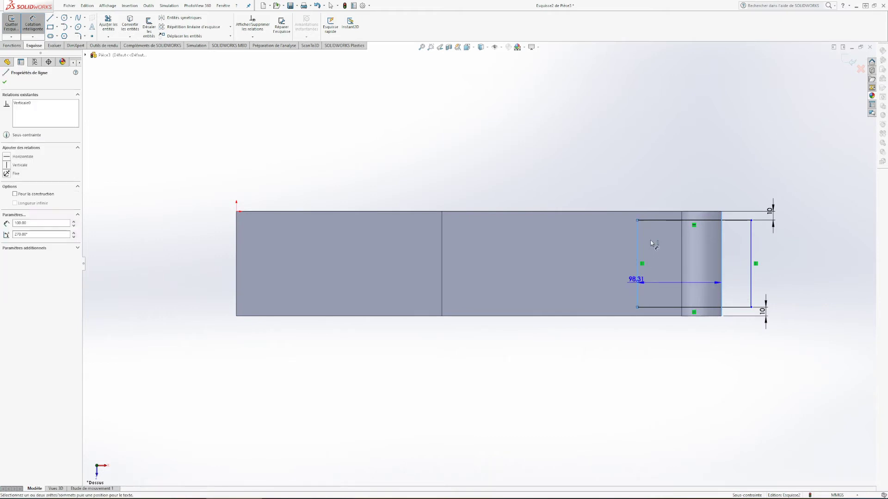
click(660, 170)
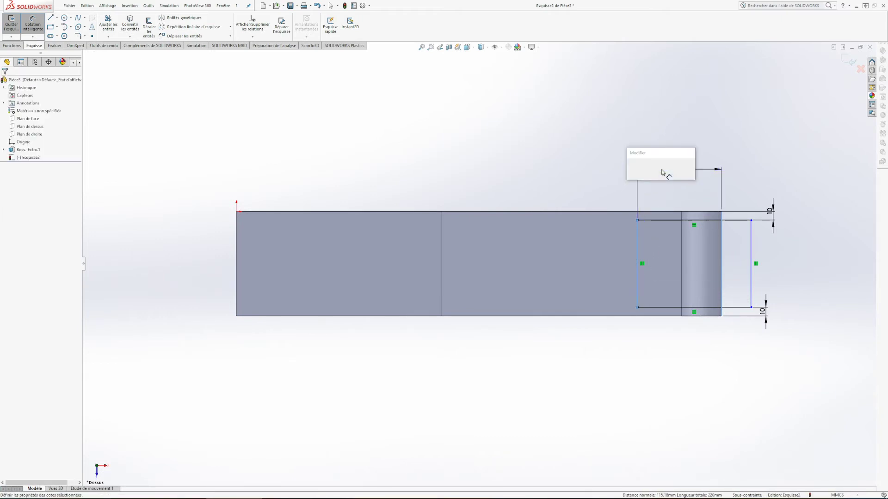
text(100)
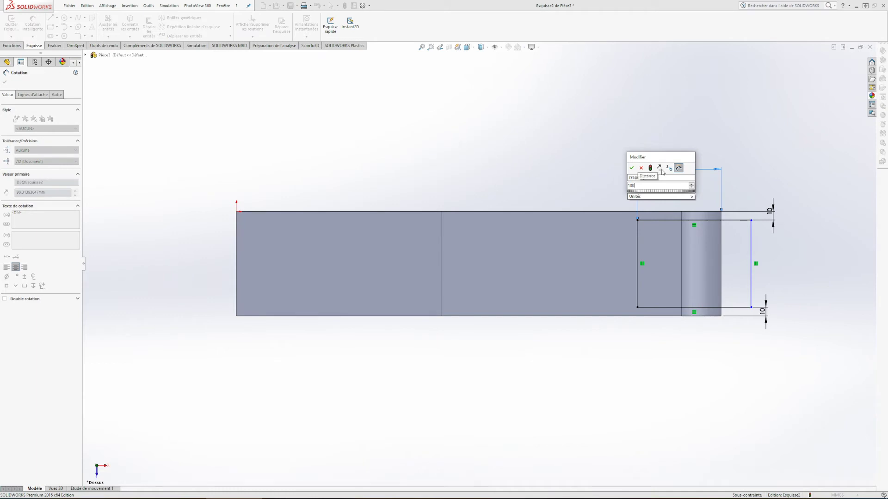
key(BackSpace)
key(BackSpace)
text(10)
key(Return)
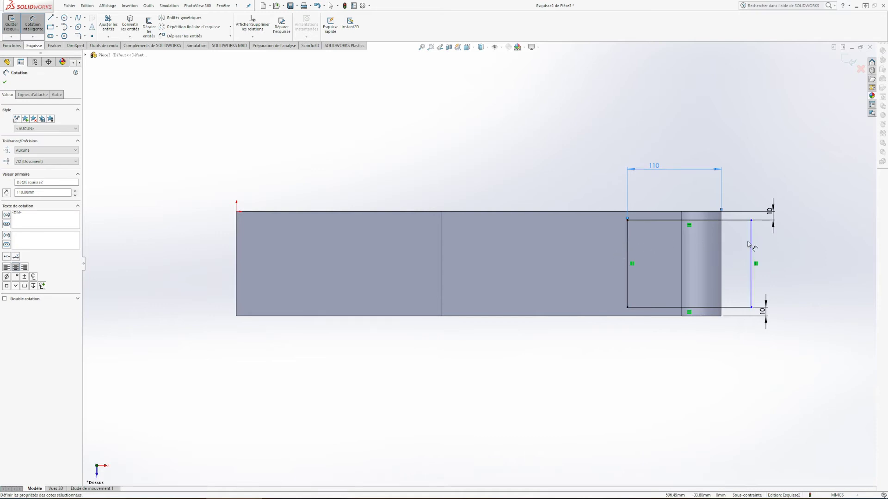
key(Escape)
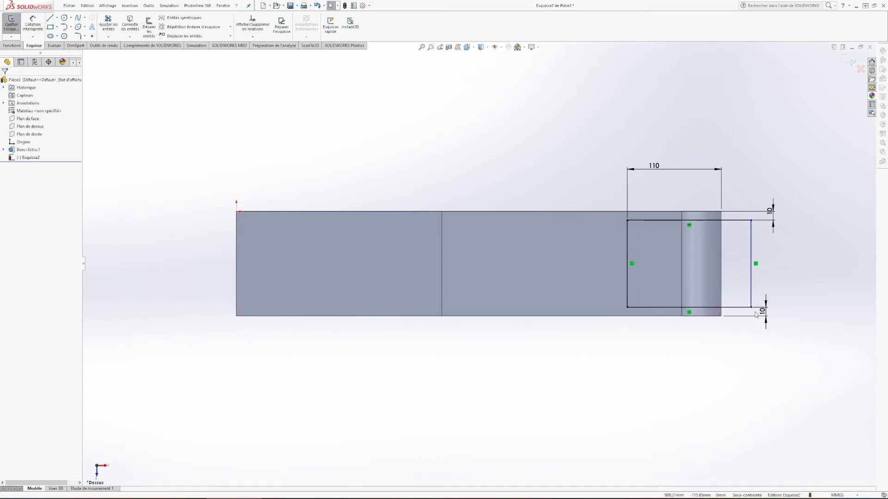
mouse_move(751, 308)
mouse_down()
mouse_move(838, 309)
mouse_move(705, 307)
mouse_move(762, 307)
mouse_up()
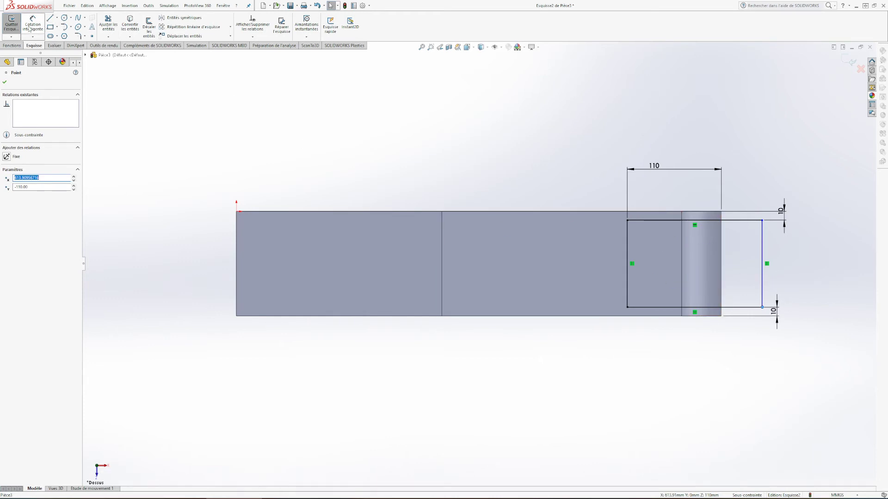
- Exit the sketch and cut-extrude the rectangle through all (A travers tout) in the reversed direction, through the arm's rounded end
click(11, 24)
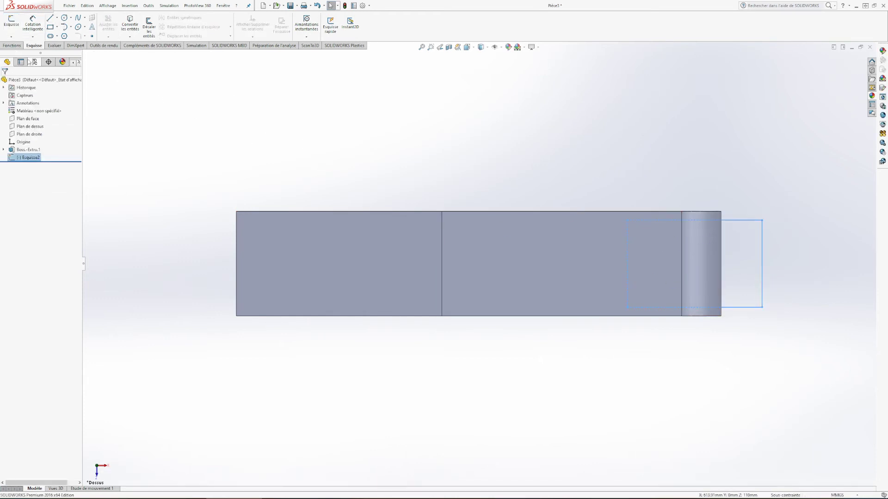
click(13, 45)
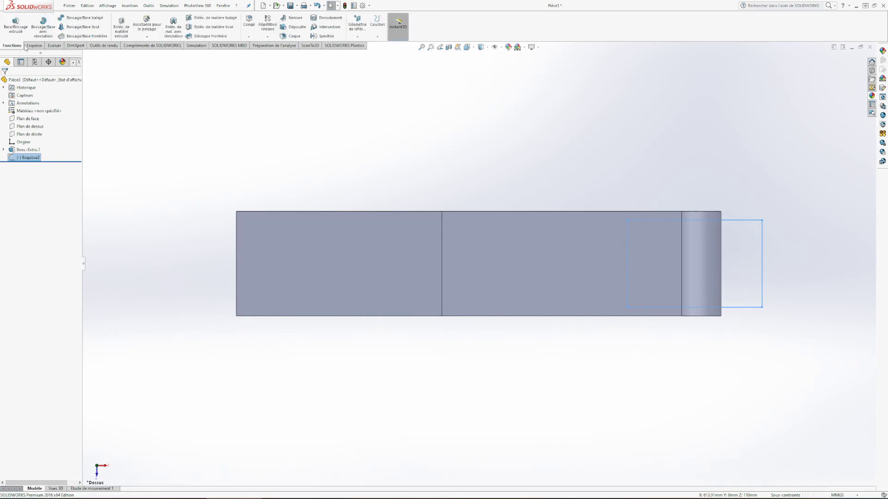
click(123, 36)
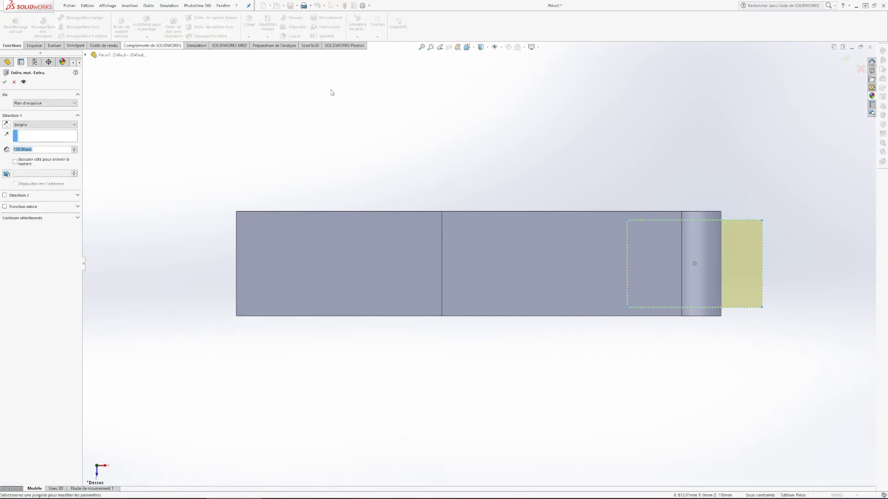
middle_drag(562, 162, 601, 285)
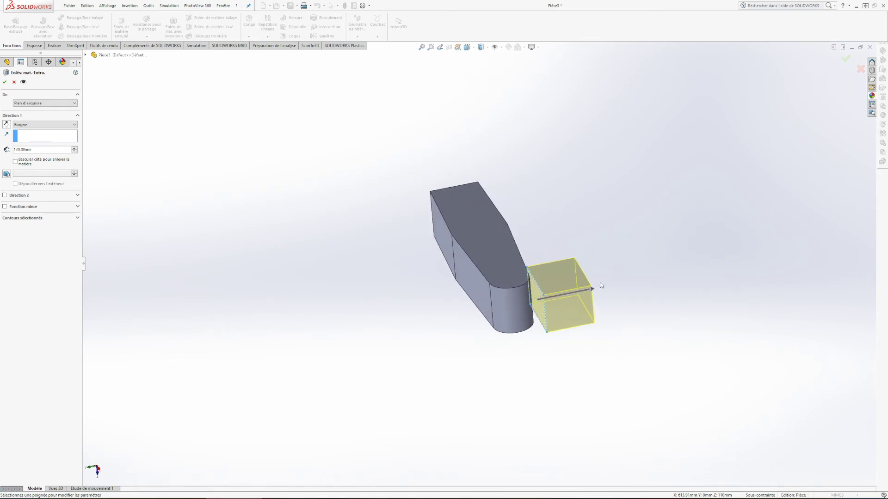
click(6, 125)
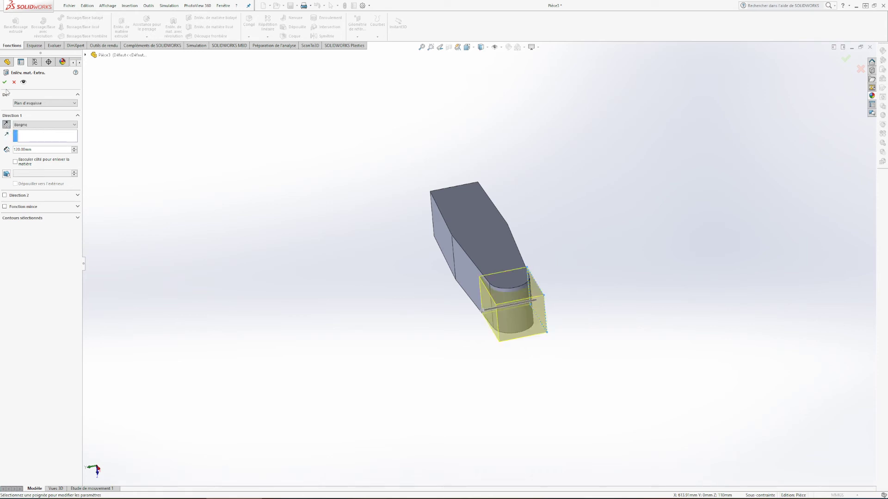
click(35, 125)
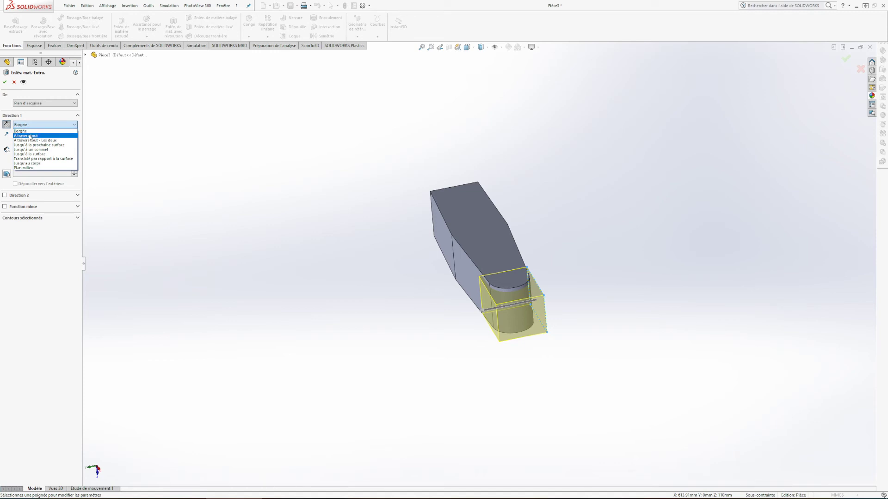
click(30, 136)
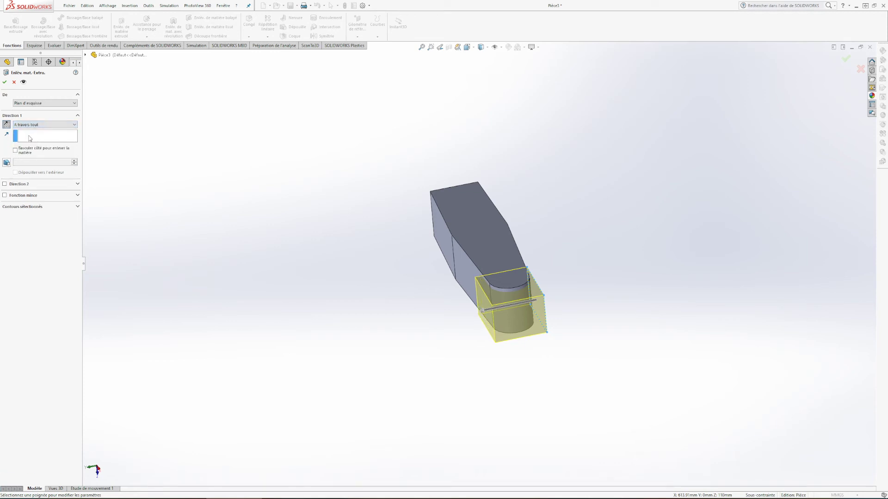
click(4, 83)
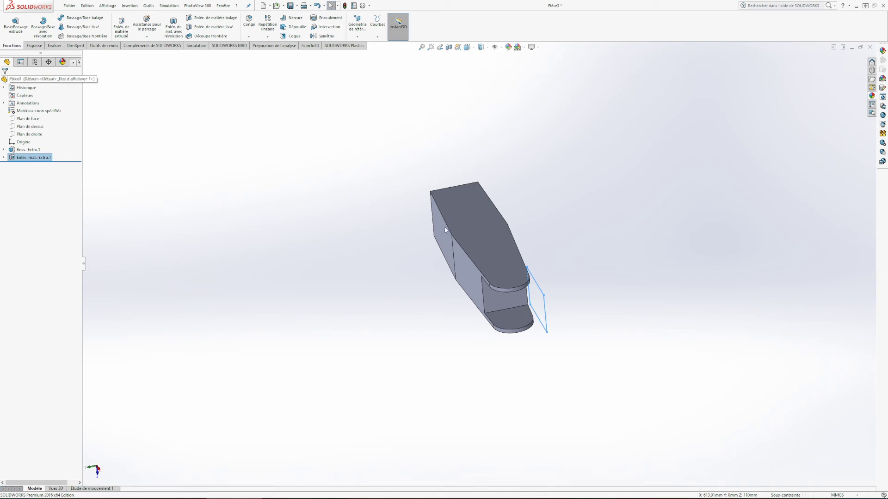
- Start a new sketch on the arm's large flat side face and view it face-on
middle_drag(582, 285, 650, 173)
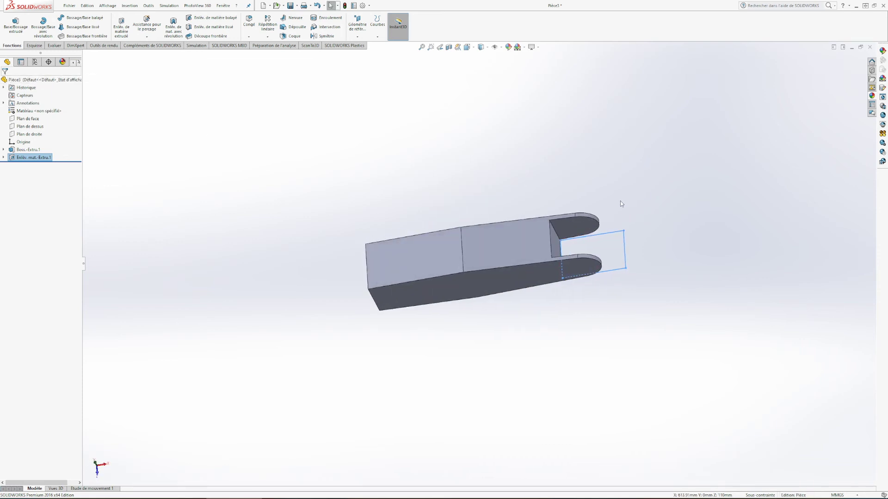
middle_drag(596, 210, 532, 162)
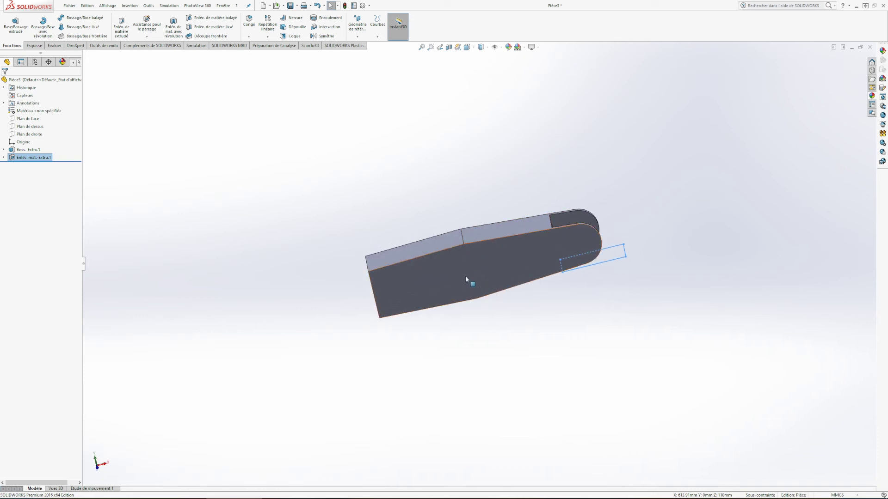
click(619, 196)
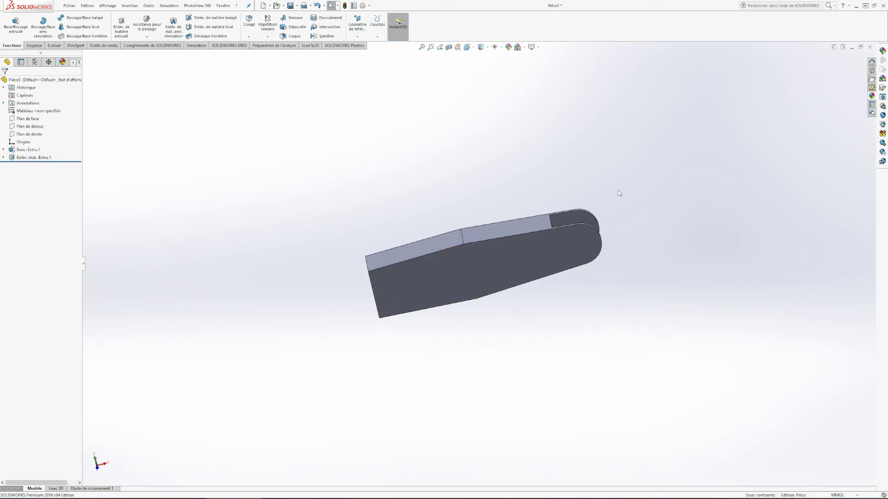
click(34, 46)
click(11, 23)
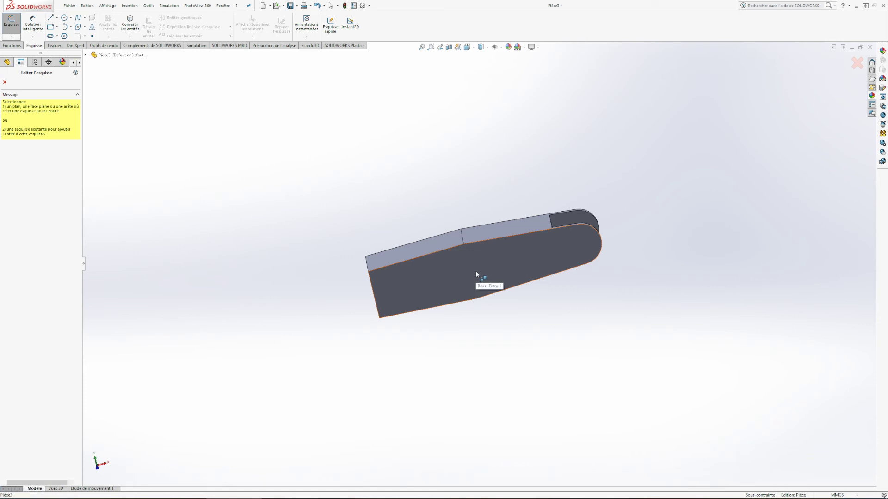
click(475, 275)
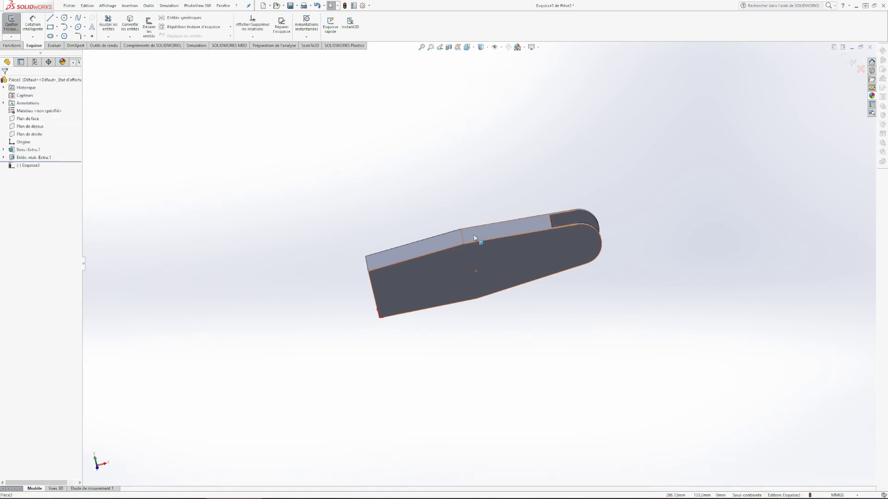
click(483, 47)
click(467, 47)
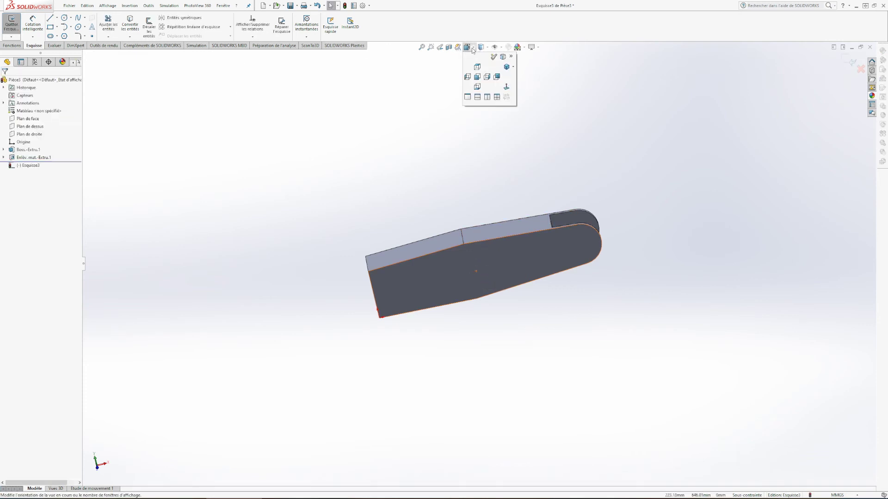
click(504, 85)
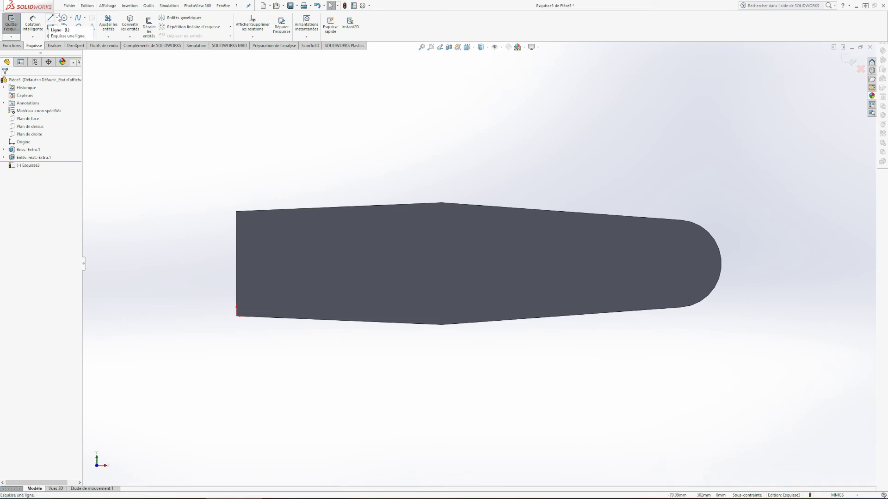
- Draw a vertical construction line between the upper and lower vertices at the arm's widest point
click(59, 18)
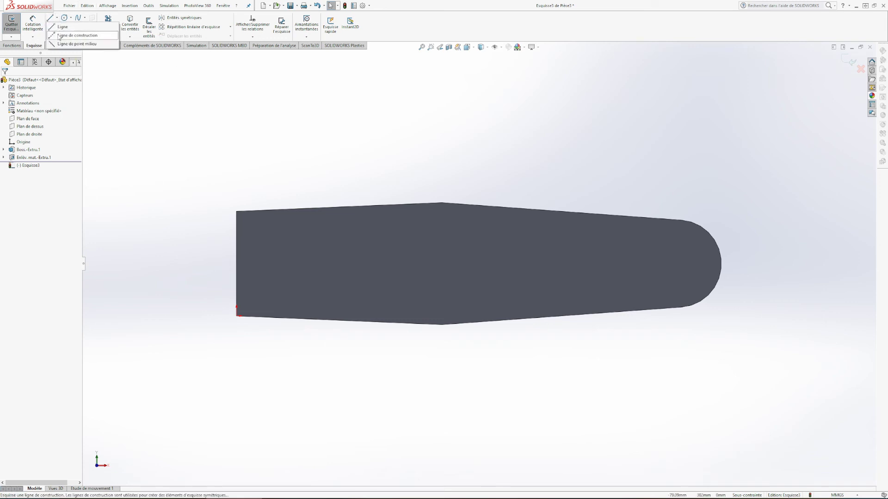
click(59, 36)
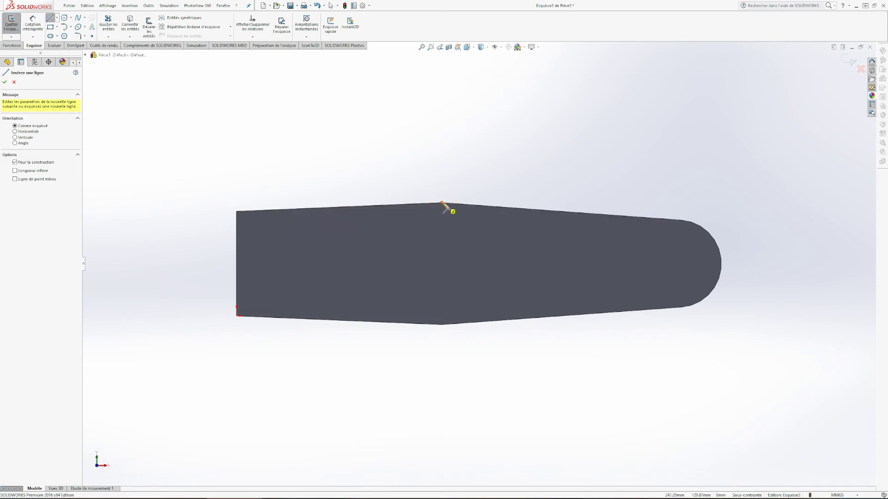
click(442, 203)
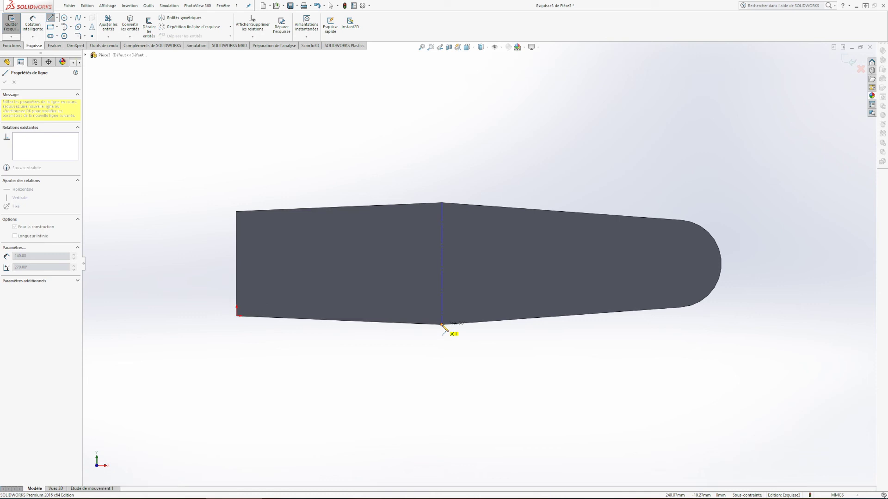
click(442, 325)
key(Escape)
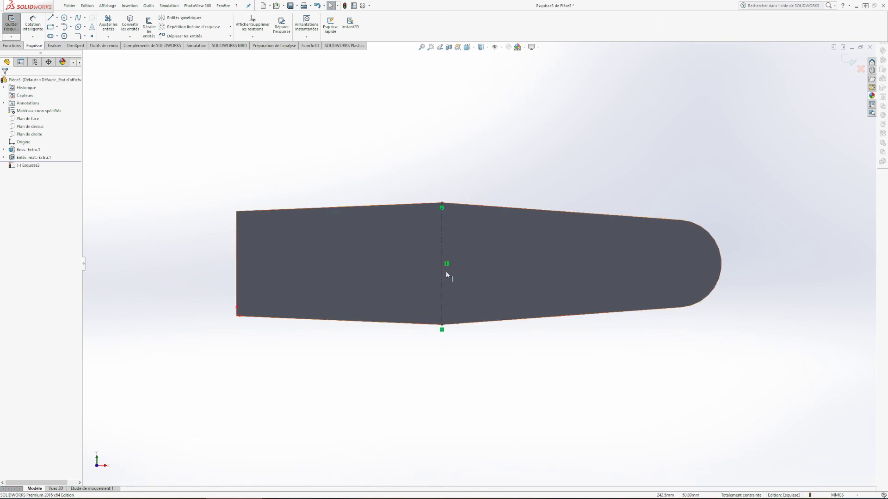
- Sketch a circle about 49 mm in diameter centred on the construction line's midpoint
click(64, 18)
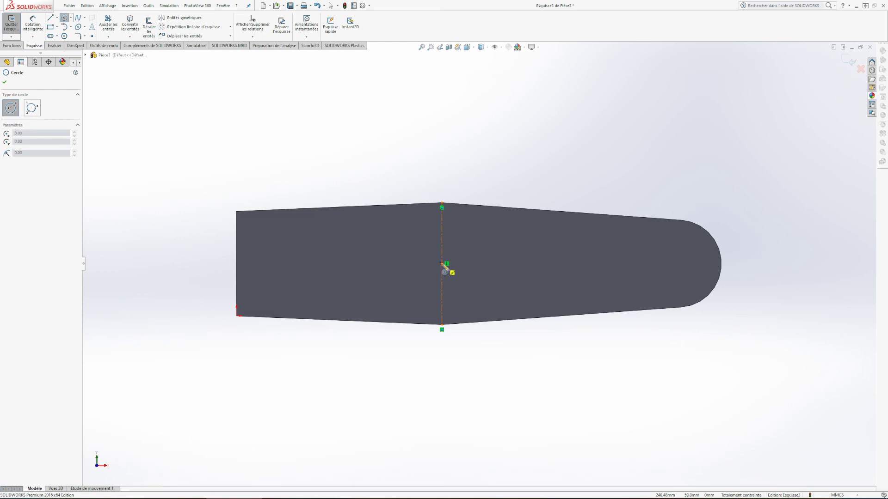
click(442, 264)
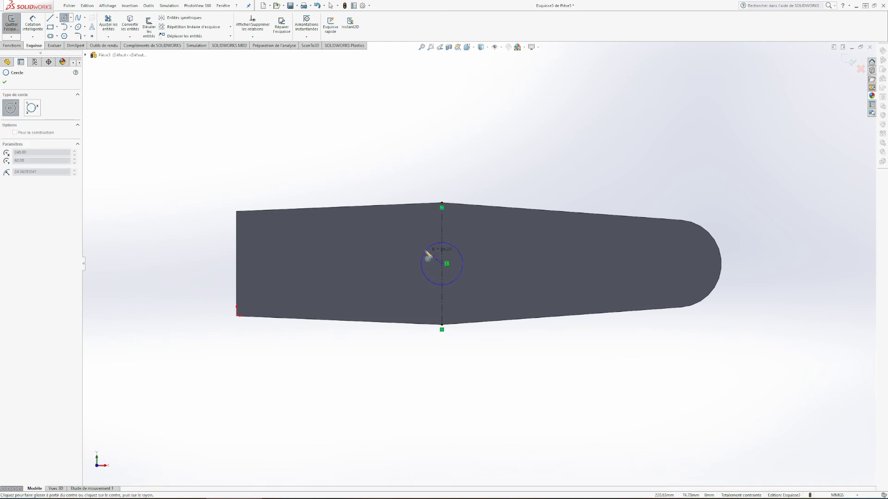
click(428, 257)
- Dimension the circle's diameter to 20 mm and exit the sketch
click(33, 24)
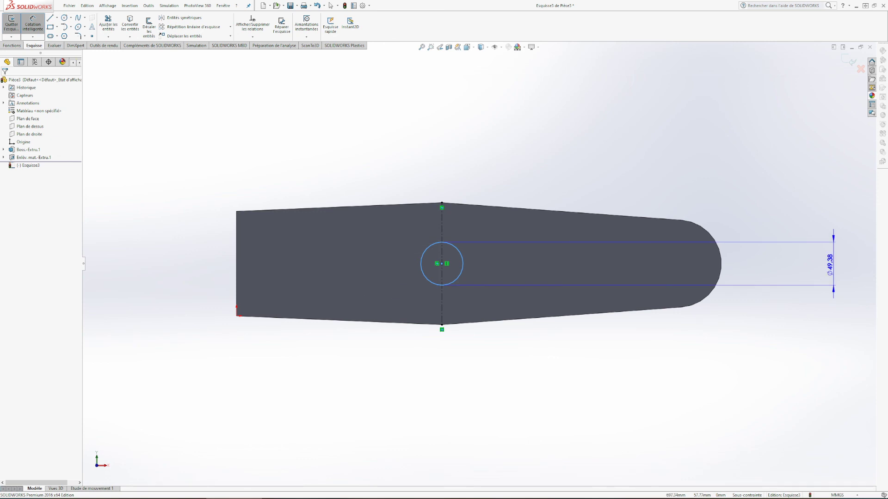
click(401, 241)
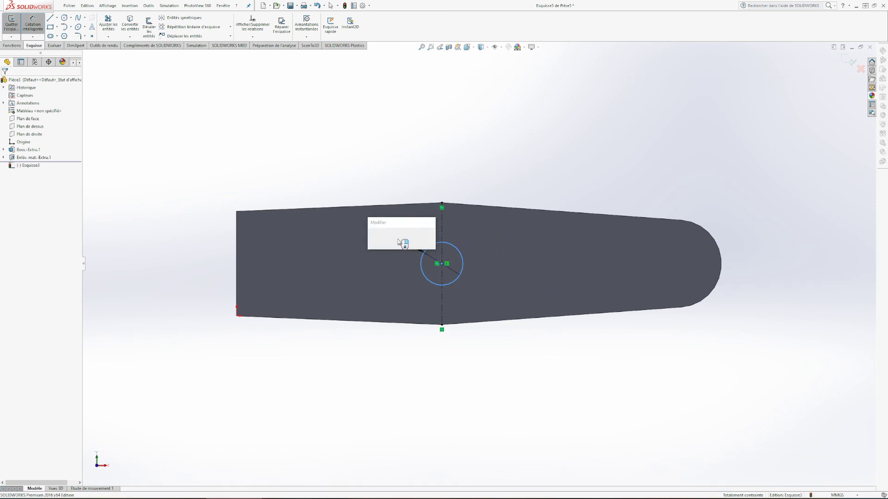
text(20)
key(Return)
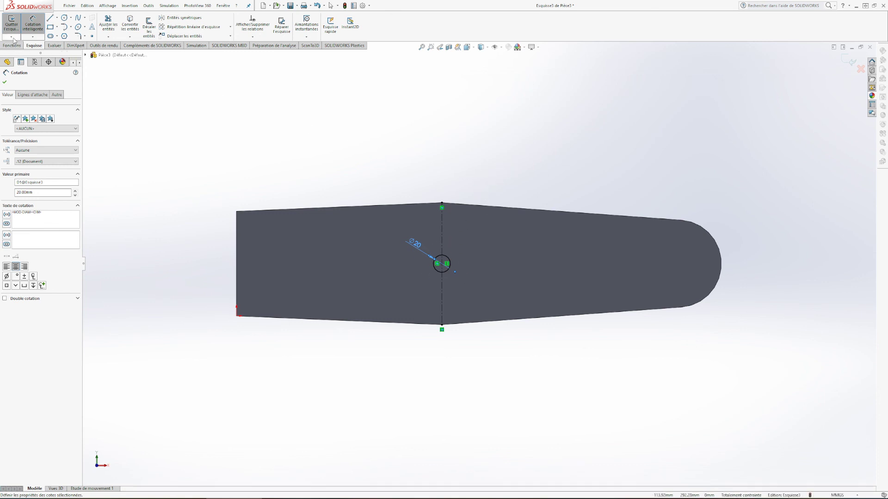
click(11, 23)
click(13, 47)
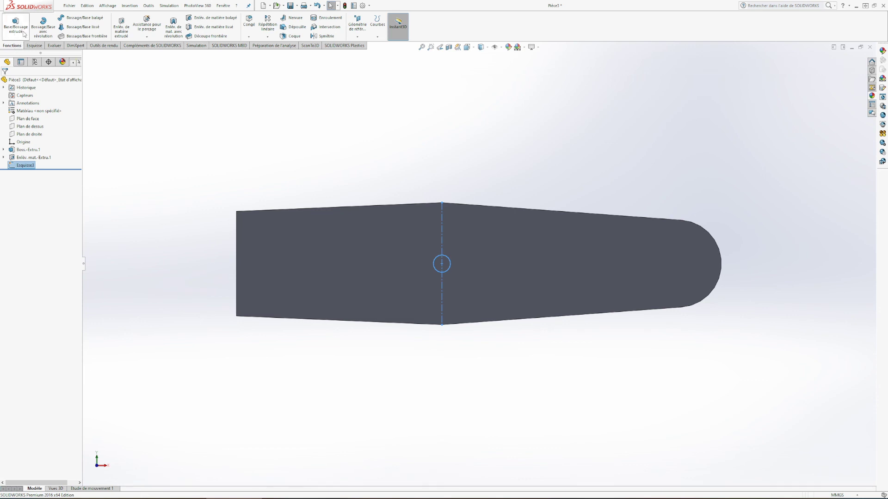
- Cut the 20 mm circle sketch through the whole arm with an extruded cut set to "A travers tout"
click(120, 37)
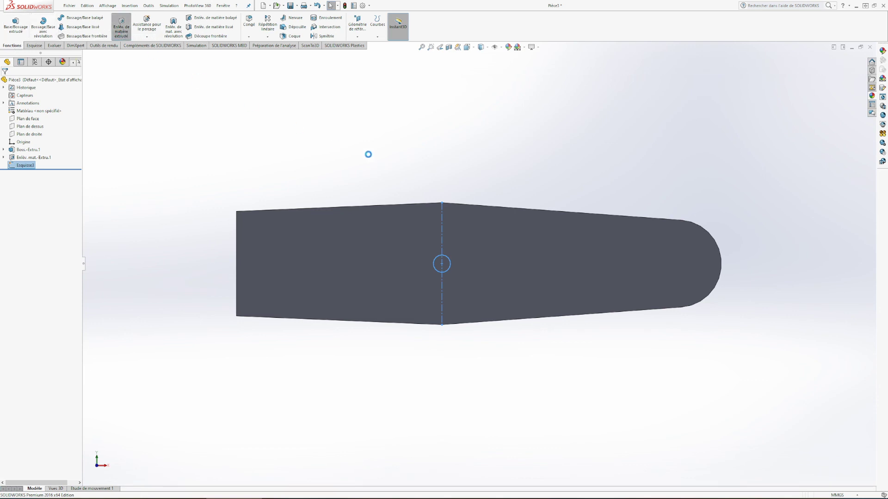
middle_drag(370, 154, 345, 216)
click(26, 125)
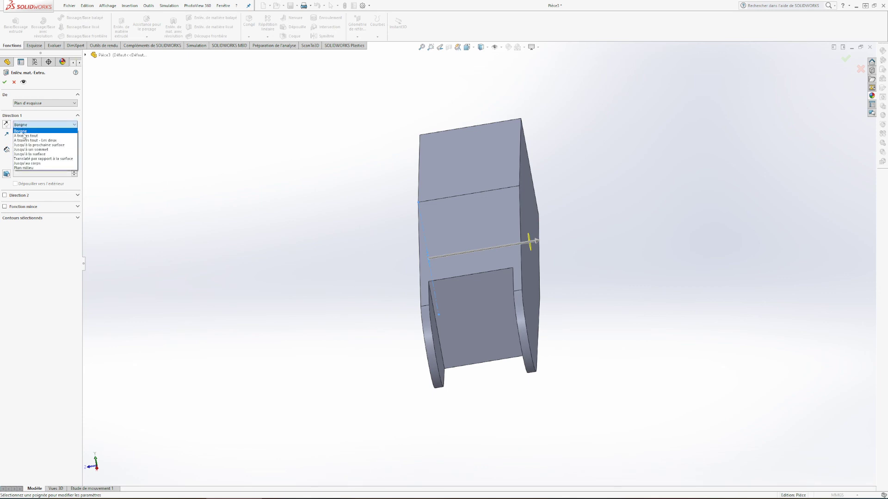
click(25, 136)
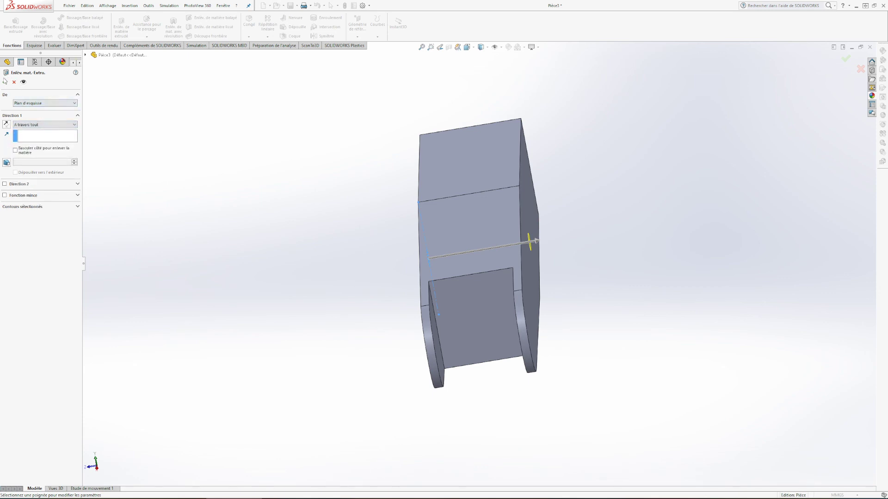
key(Return)
middle_drag(377, 203, 541, 146)
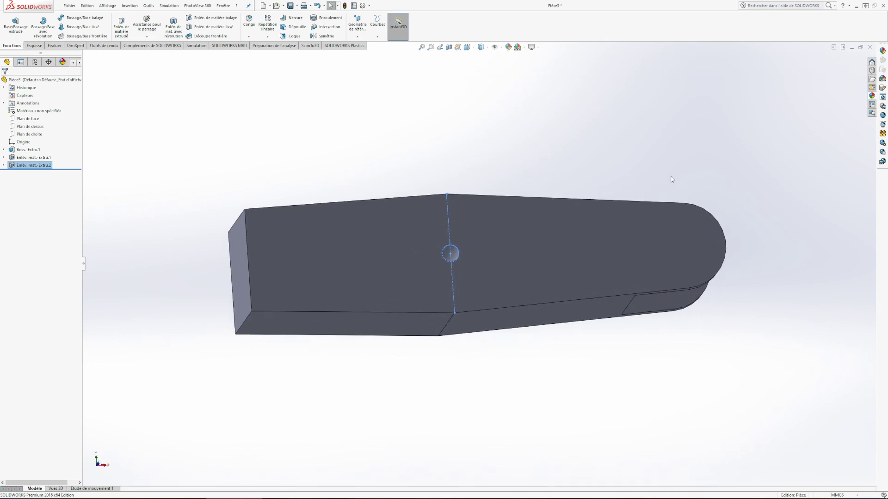
key(ctrl+7)
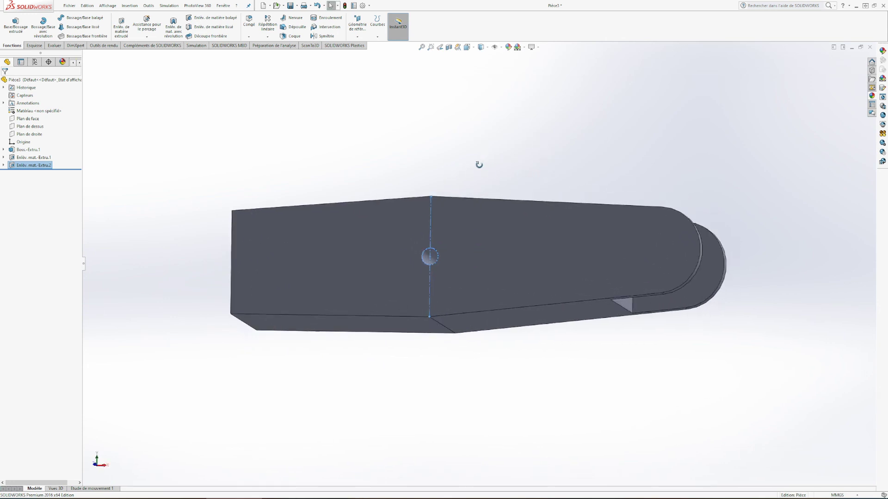
- Apply a pale cyan colour from the standard palette to the whole part's appearance
right_click(66, 82)
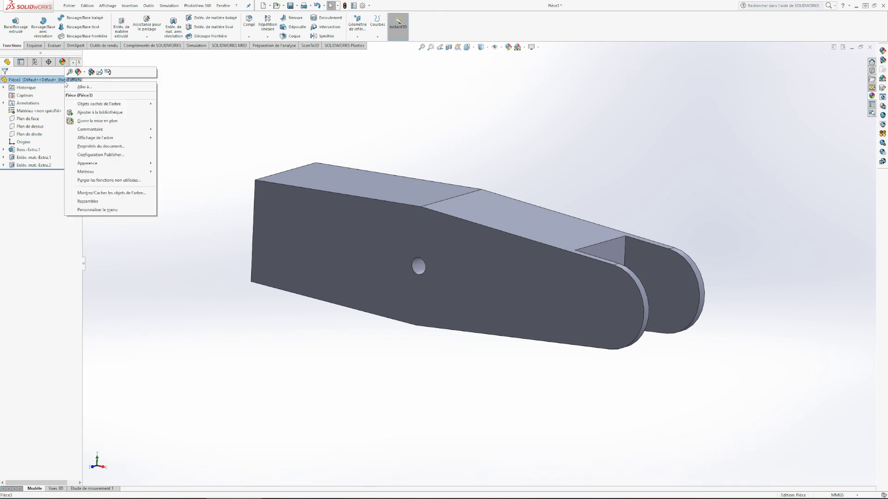
mouse_move(78, 72)
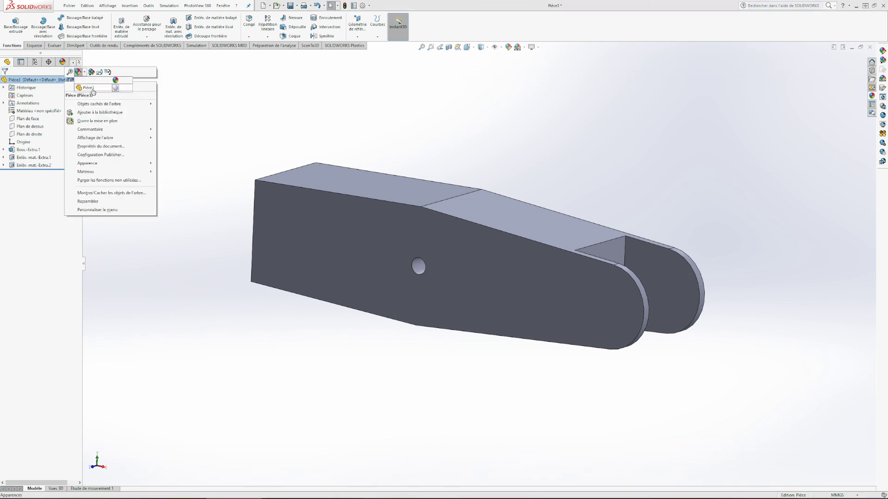
click(92, 88)
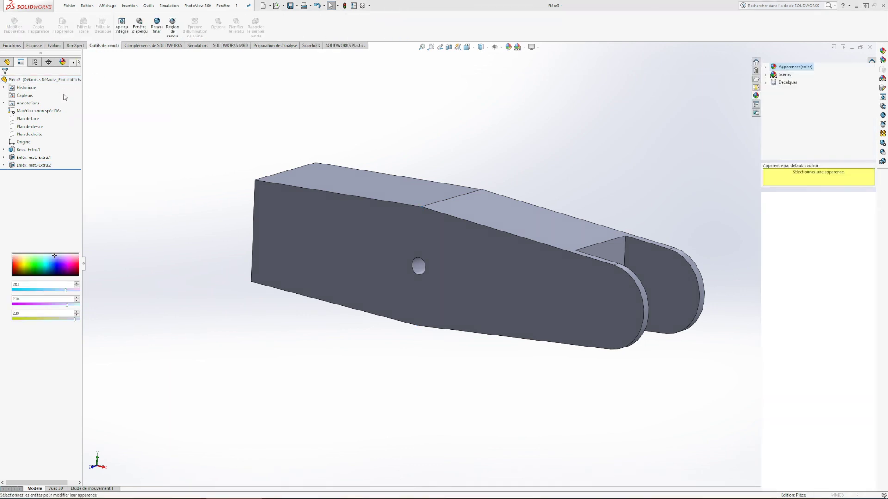
click(50, 218)
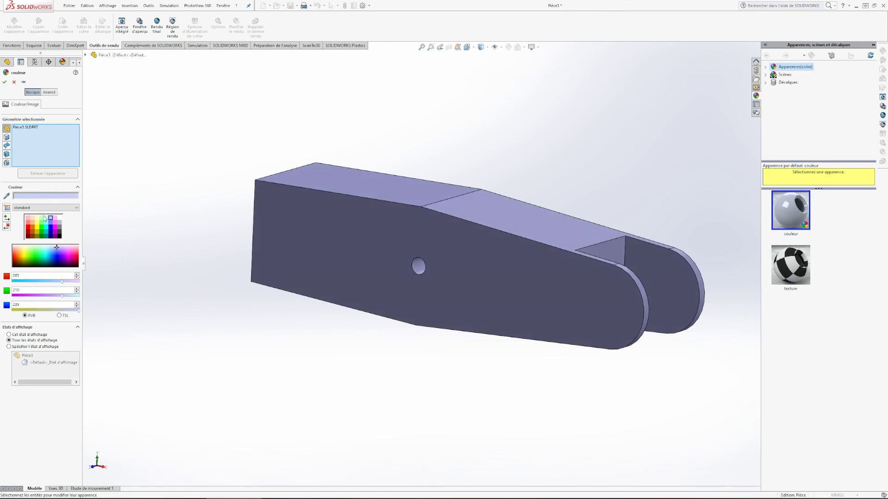
click(46, 217)
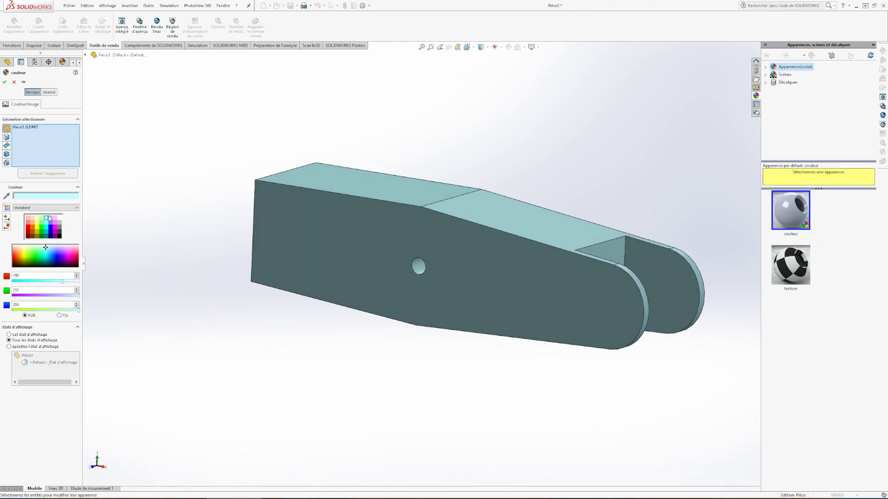
click(51, 218)
click(46, 218)
click(4, 82)
scroll(481, 140, up, 2)
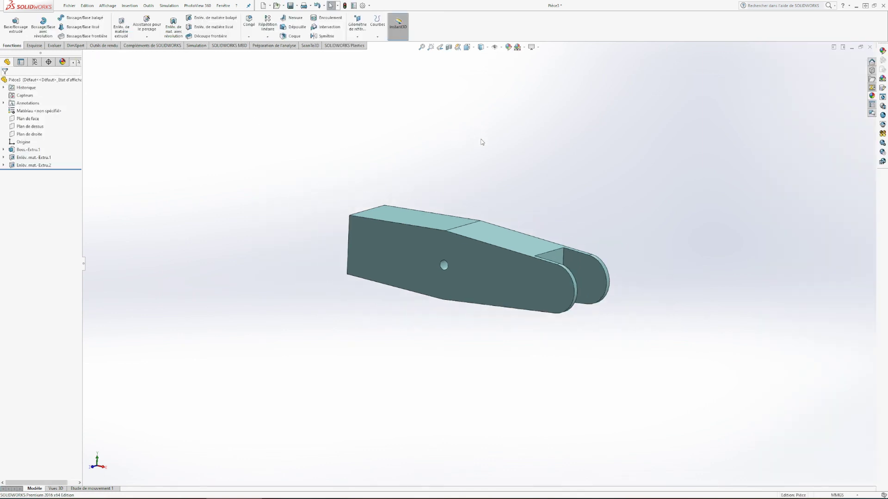
scroll(496, 191, down, 5)
scroll(495, 191, up, 2)
scroll(526, 350, down, 3)
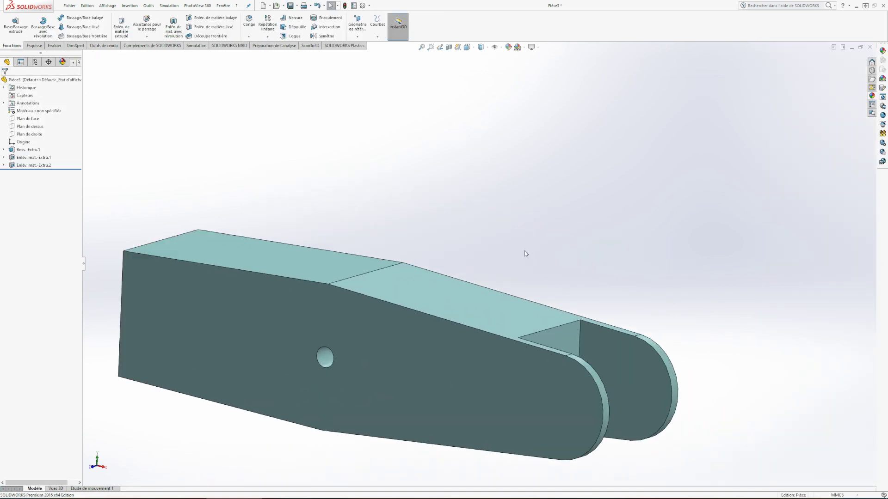